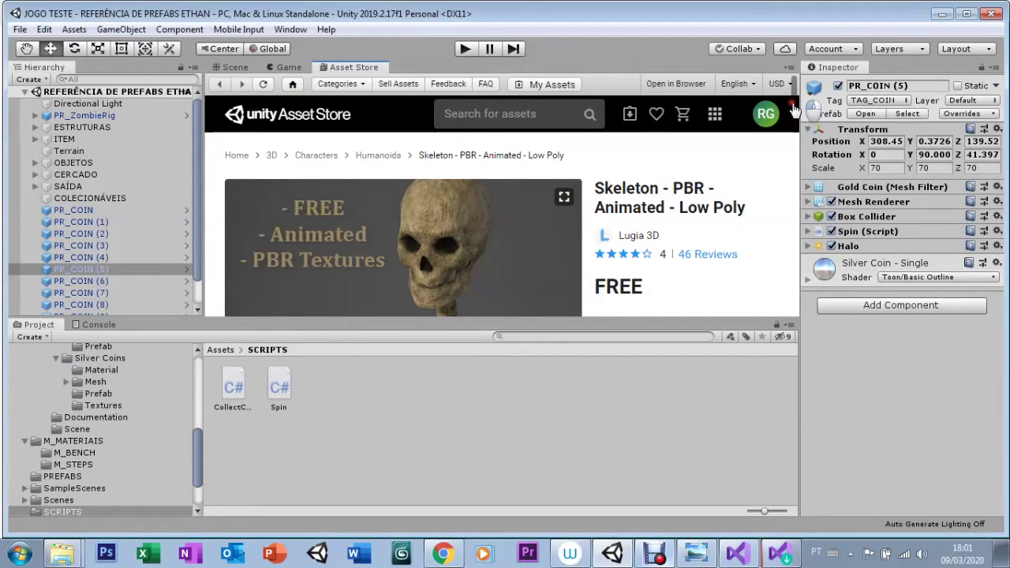
# Download the free Skeleton - PBR - Animated - Low Poly asset and start importing it
pyautogui.scroll(-2, 789, 120)
pyautogui.click(681, 179)
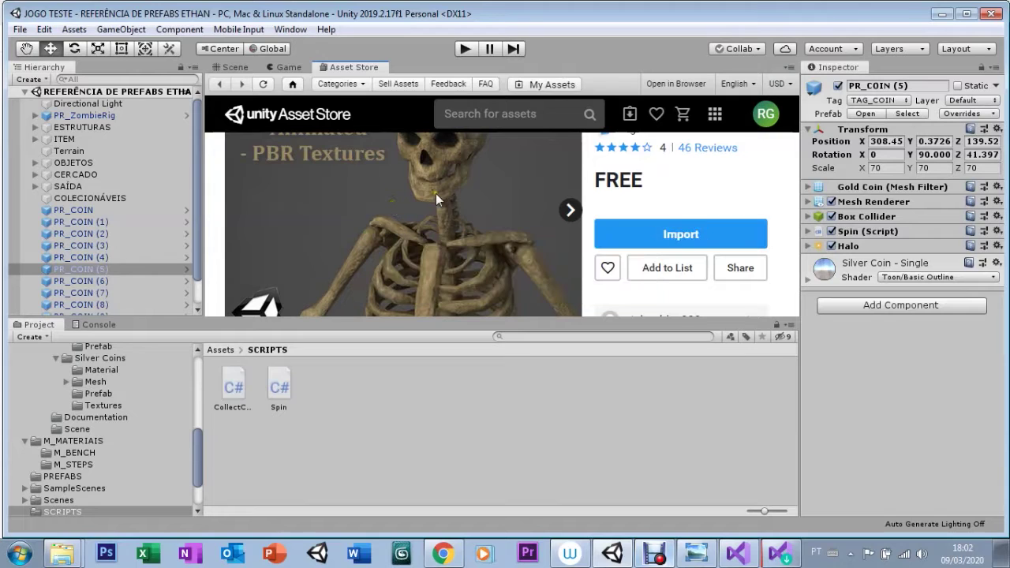
pyautogui.click(658, 234)
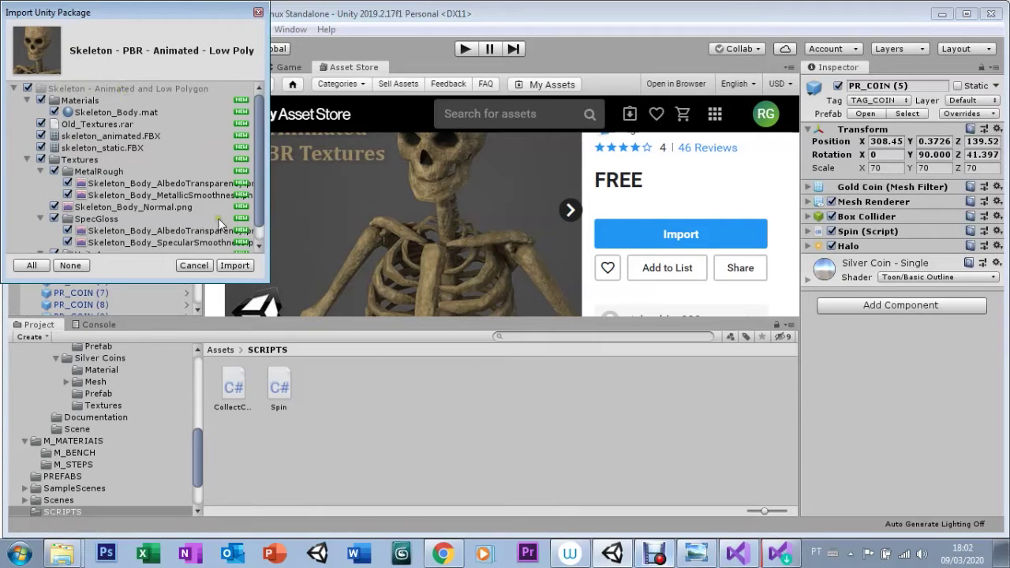
# Import every material, model and texture in the skeleton package
pyautogui.click(234, 266)
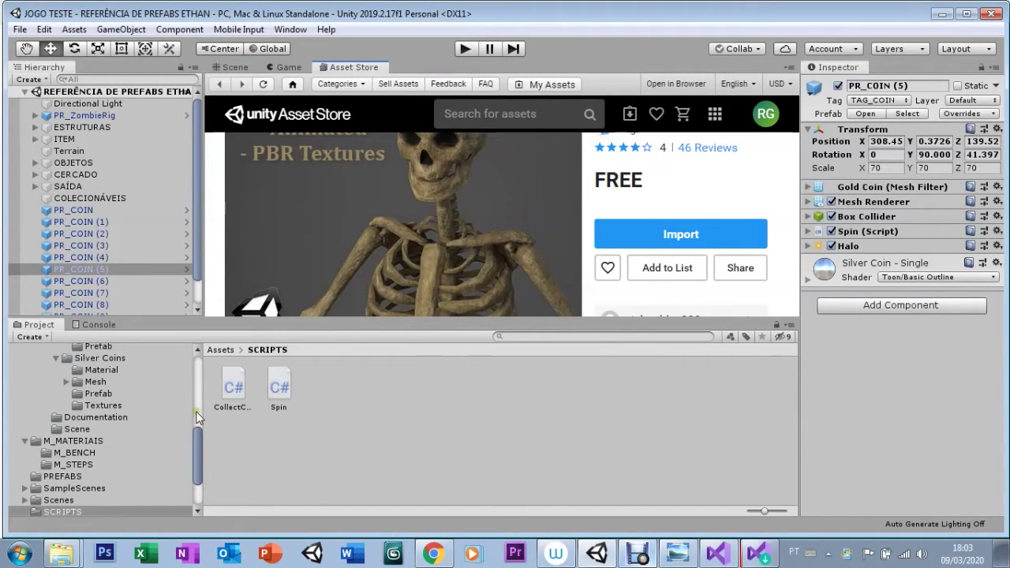
pyautogui.moveTo(197, 443); pyautogui.dragTo(197, 377)
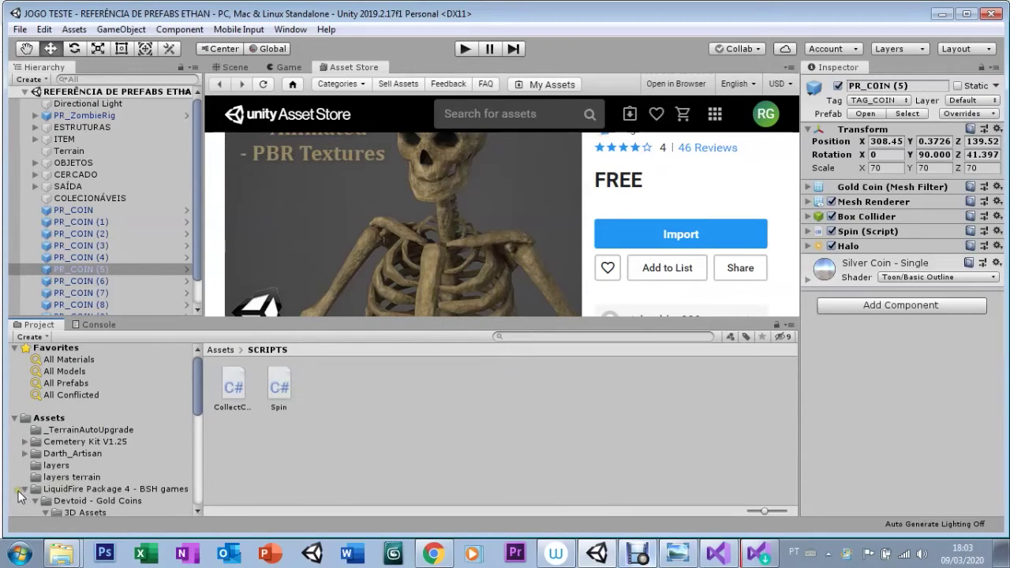
# Collapse the LiquidFire Package folder and select the first PR_COIN in the Hierarchy
pyautogui.click(24, 490)
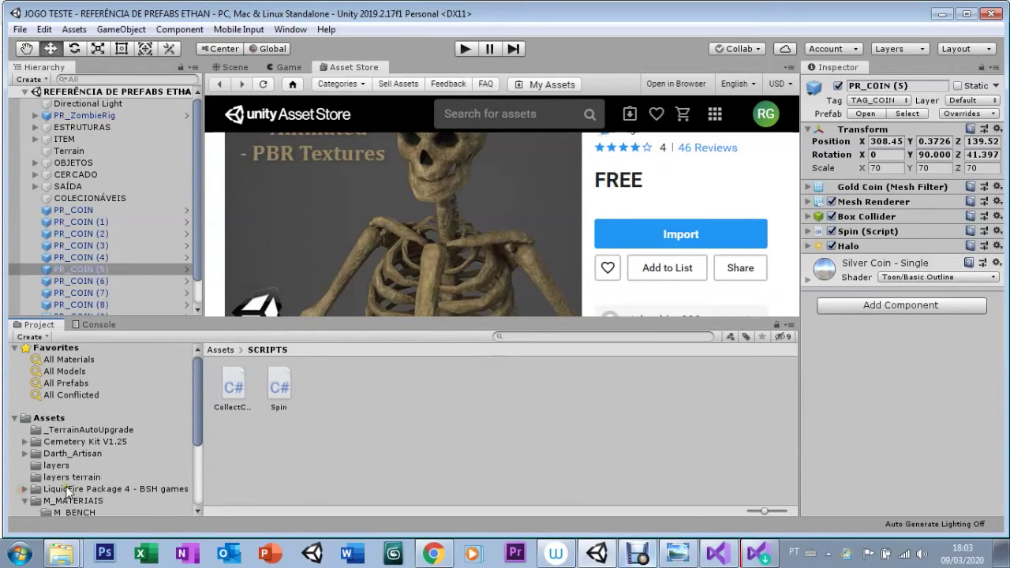
pyautogui.moveTo(197, 426); pyautogui.dragTo(197, 500)
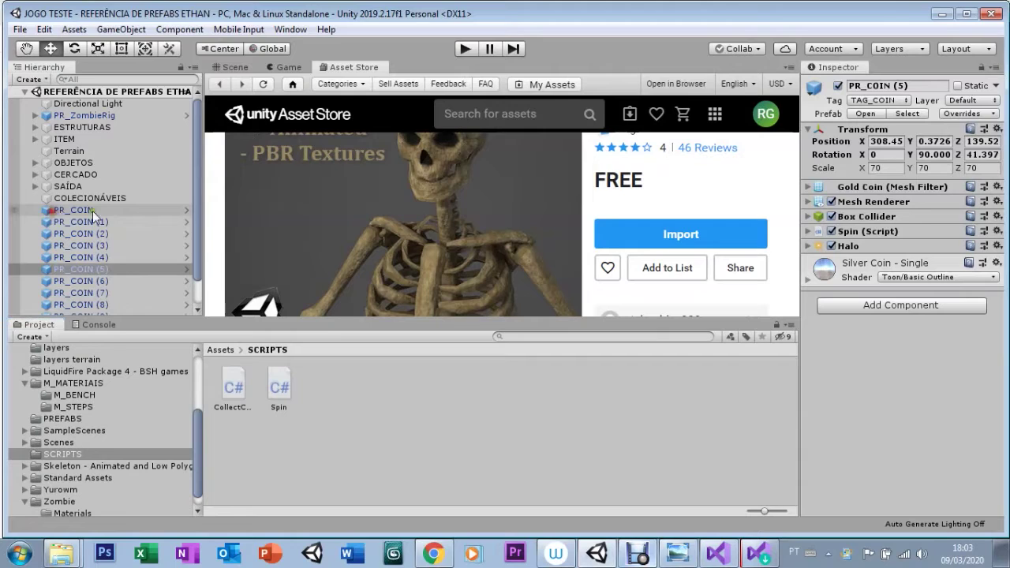
pyautogui.click(52, 211)
pyautogui.moveTo(195, 241); pyautogui.dragTo(202, 307)
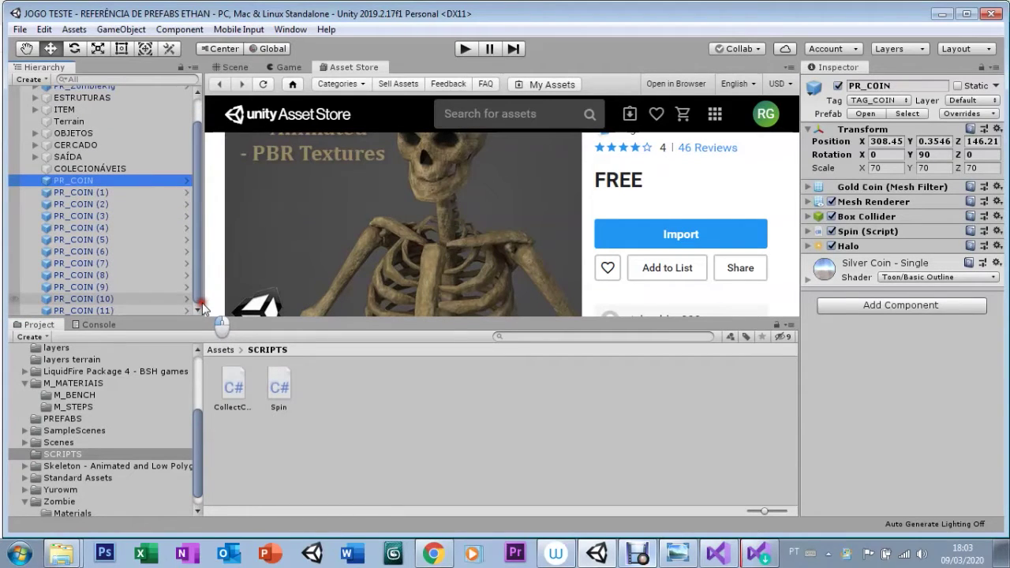
pyautogui.moveTo(202, 307); pyautogui.dragTo(199, 285)
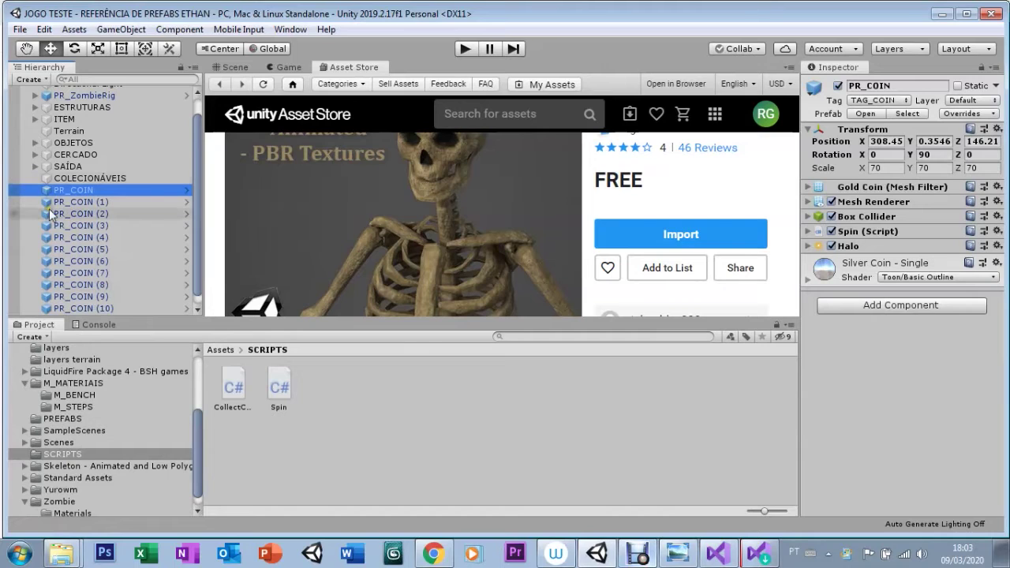
pyautogui.scroll(-1, 158, 292)
# Parent PR_COIN through PR_COIN (11) under COLECIONÁVEIS, collapse it, and show the Assets folder
pyautogui.keyDown('shift'); pyautogui.click(125, 311); pyautogui.keyUp('shift')
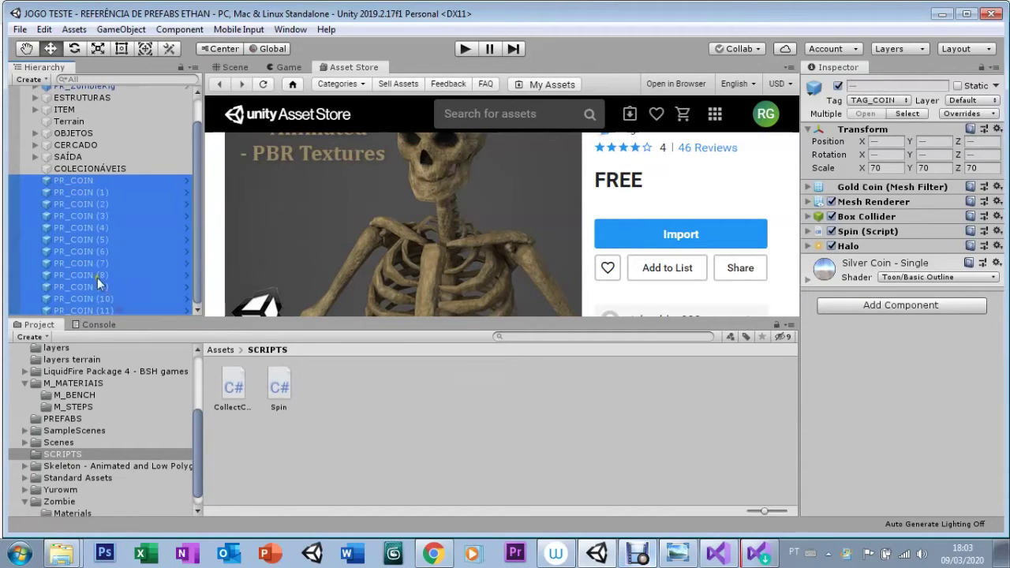
pyautogui.moveTo(60, 190); pyautogui.dragTo(79, 169)
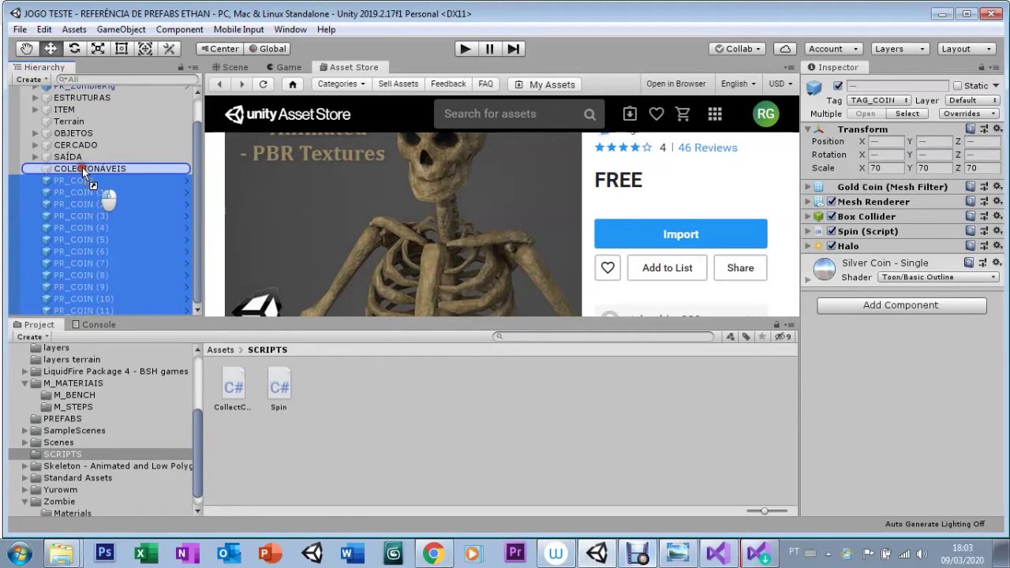
pyautogui.click(35, 169)
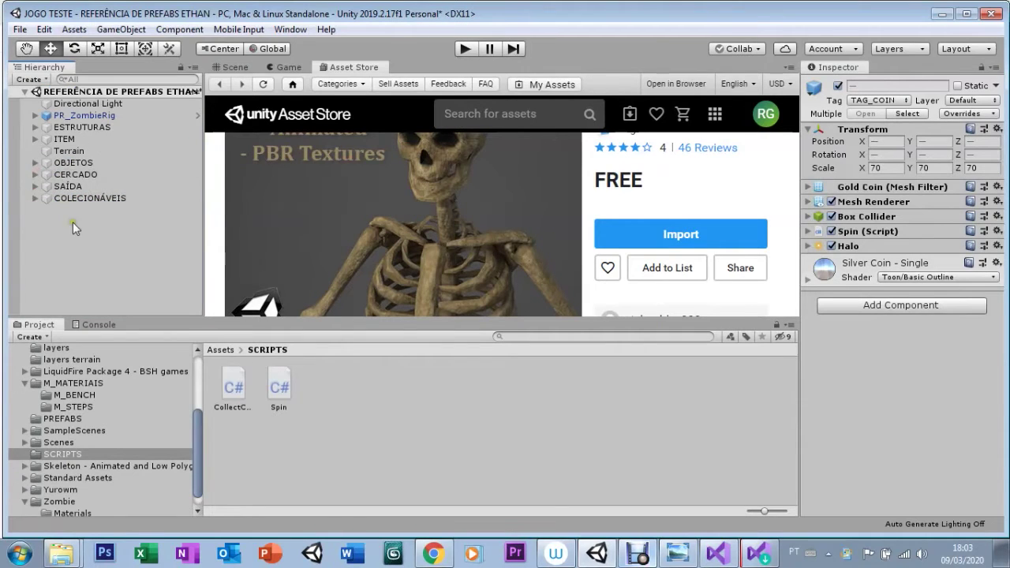
pyautogui.click(107, 209)
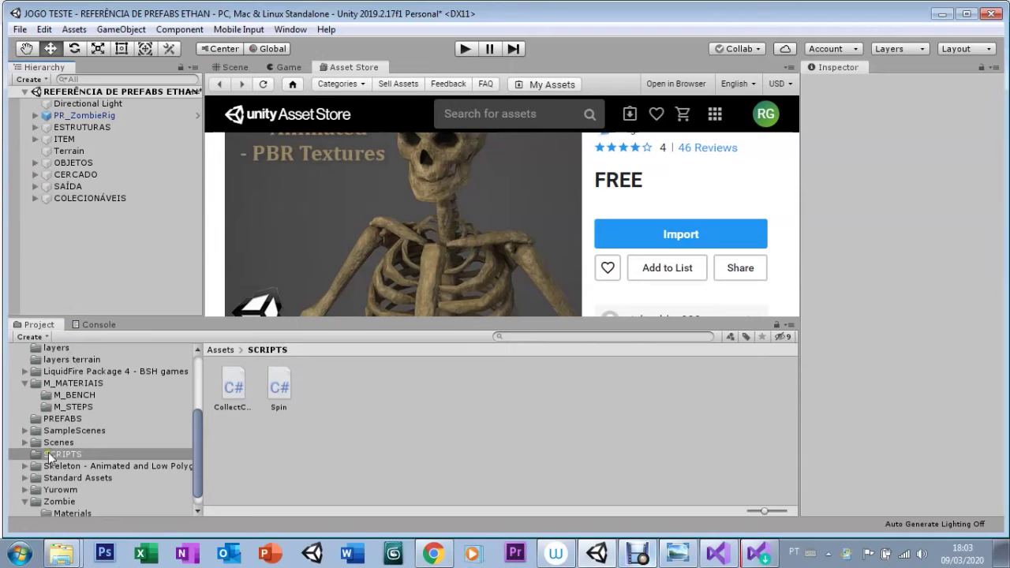
pyautogui.click(220, 349)
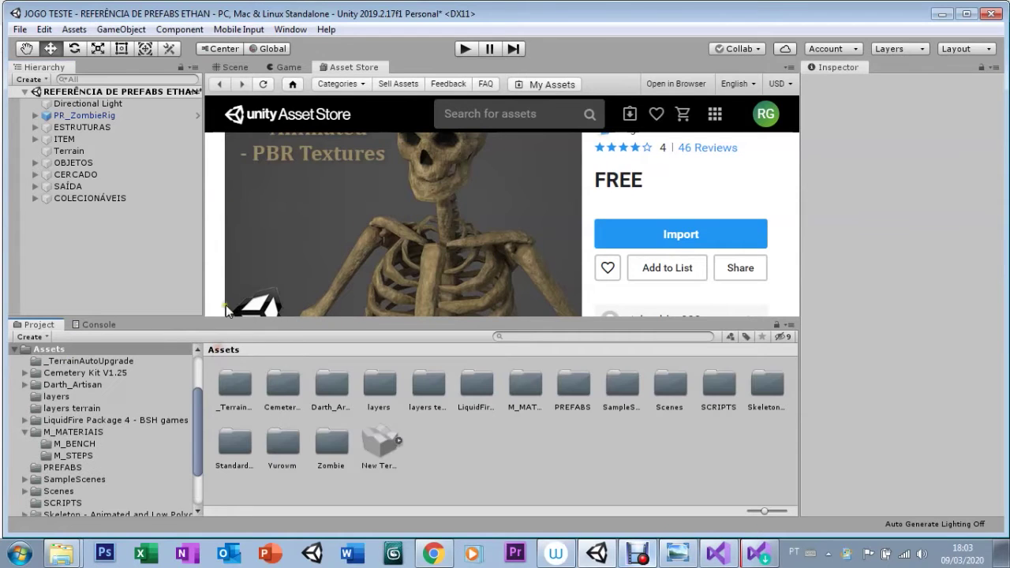
# Orbit the Scene view over the graveyard and open the Skeleton - Animated and Low Polygon folder
pyautogui.click(229, 67)
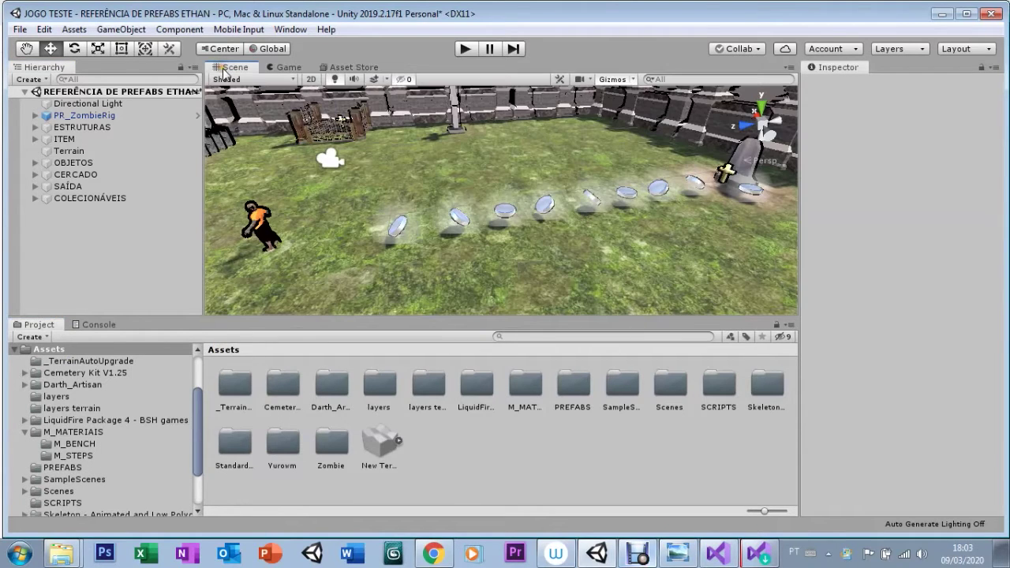
pyautogui.scroll(-2, 328, 233)
pyautogui.scroll(-2, 327, 209)
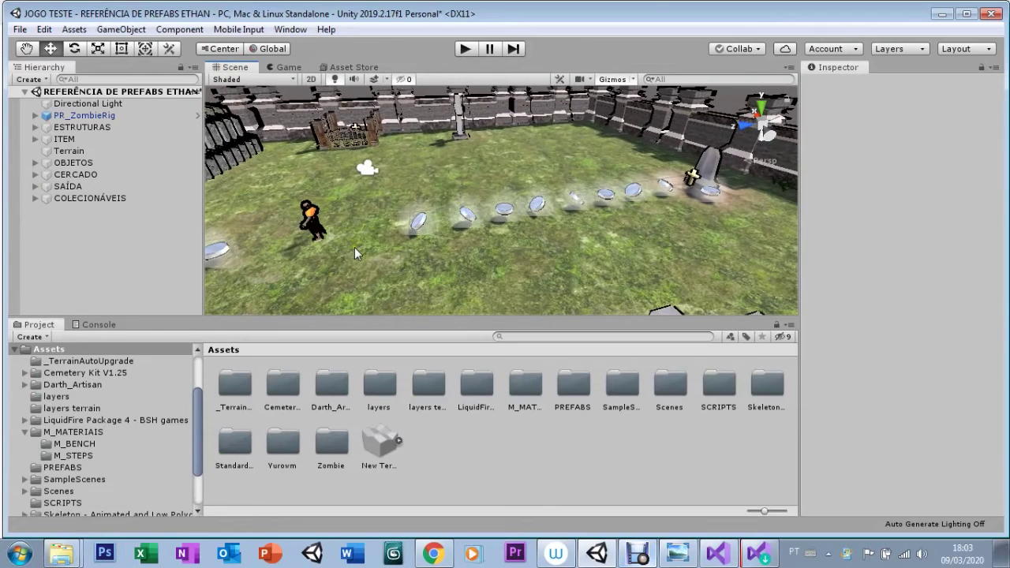
pyautogui.scroll(-1, 320, 243)
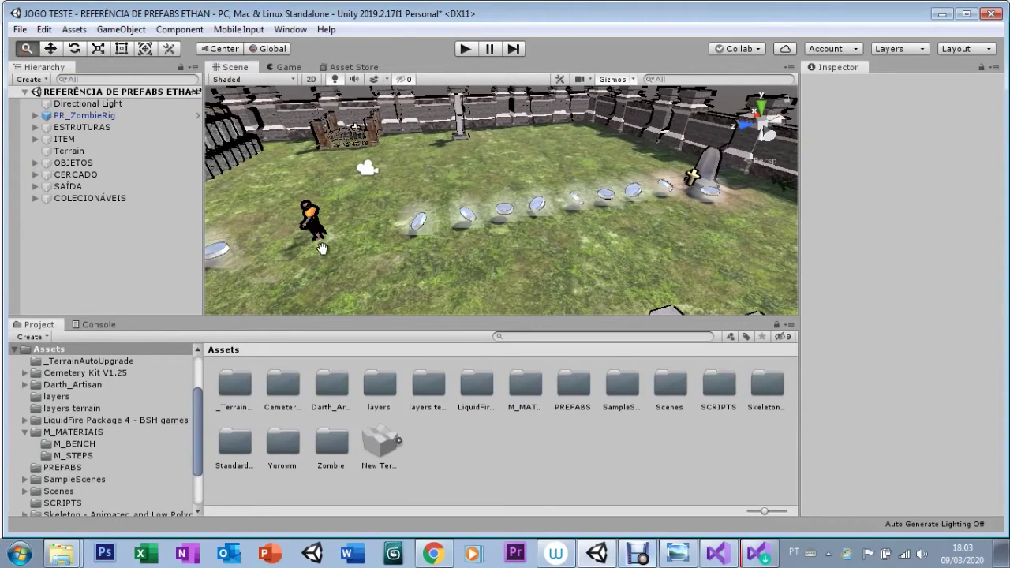
pyautogui.moveTo(319, 243); pyautogui.dragTo(129, 447, button='right')
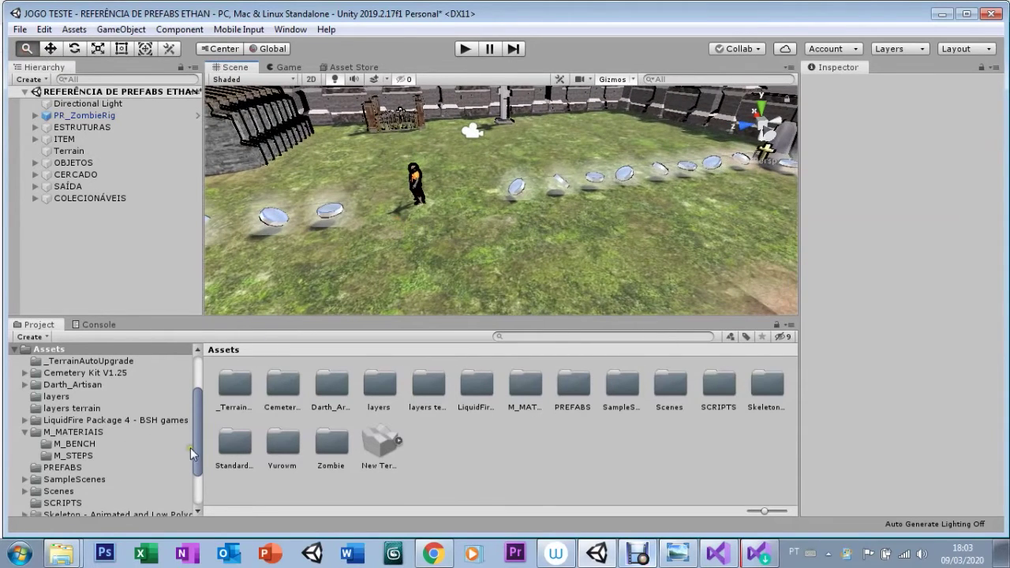
pyautogui.scroll(-2, 198, 453)
pyautogui.scroll(-1, 135, 475)
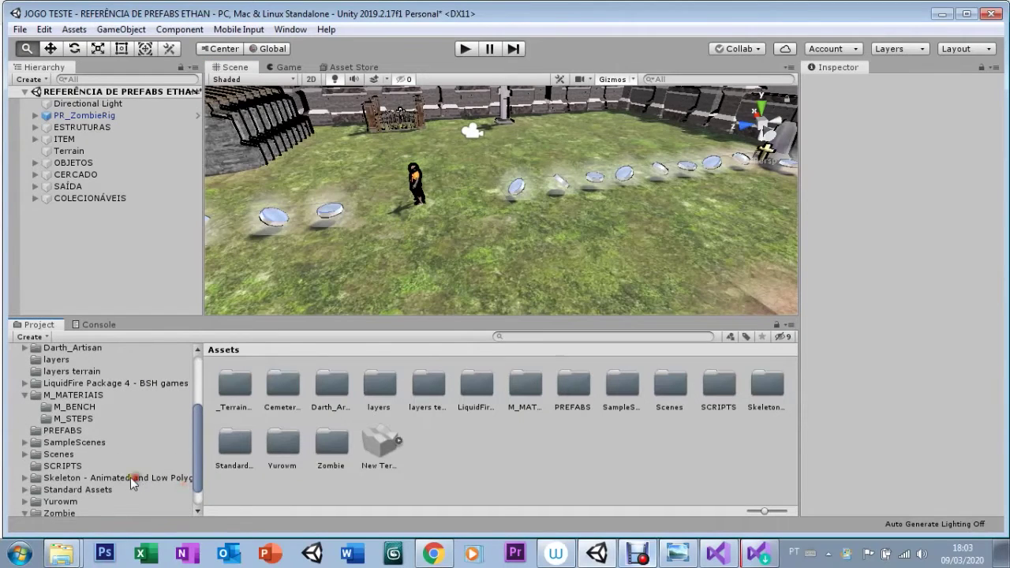
pyautogui.click(133, 479)
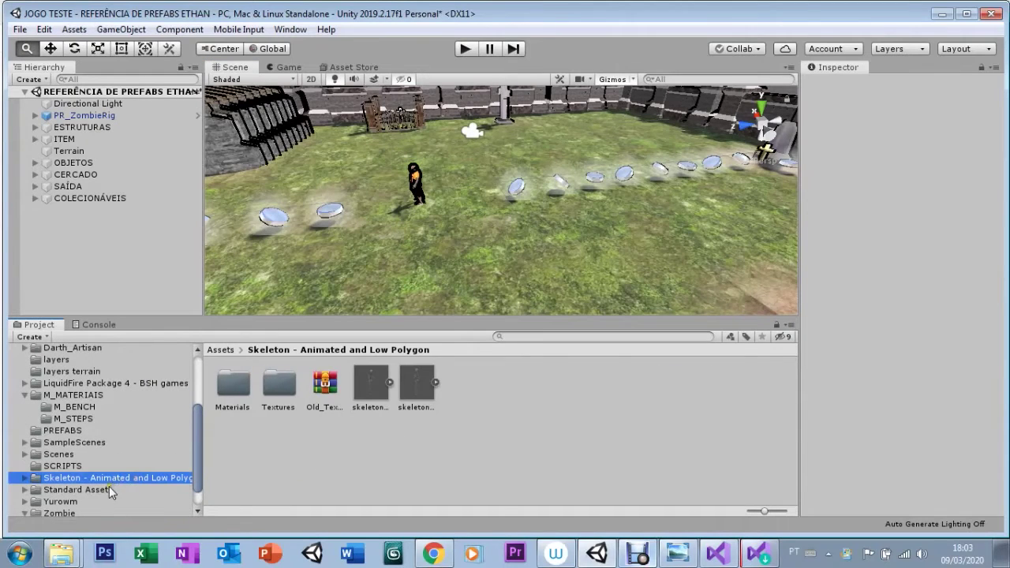
# Expand skeleton_animated and preview its StandUp03 animation clip
pyautogui.click(237, 395)
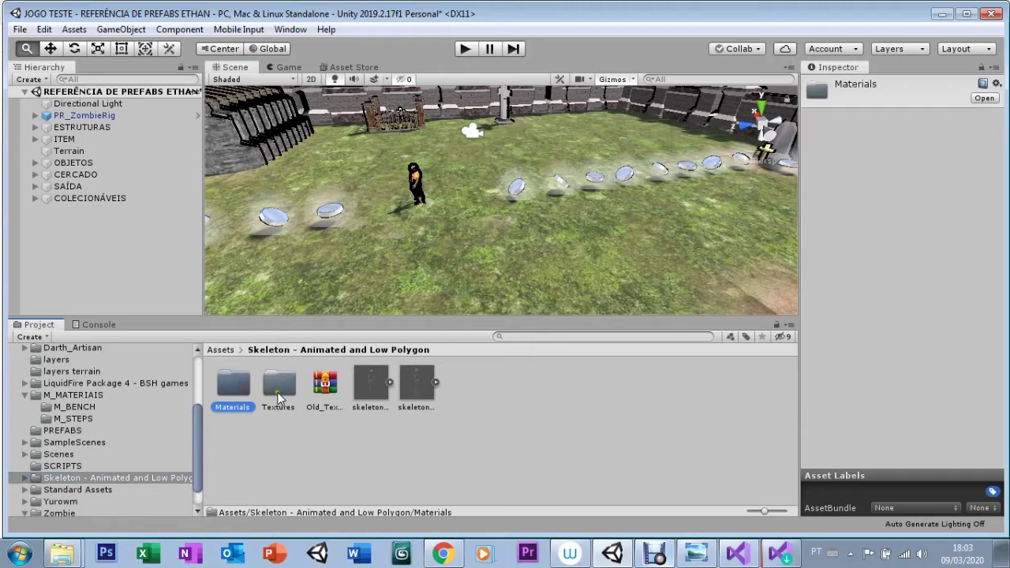
pyautogui.click(376, 391)
pyautogui.click(389, 382)
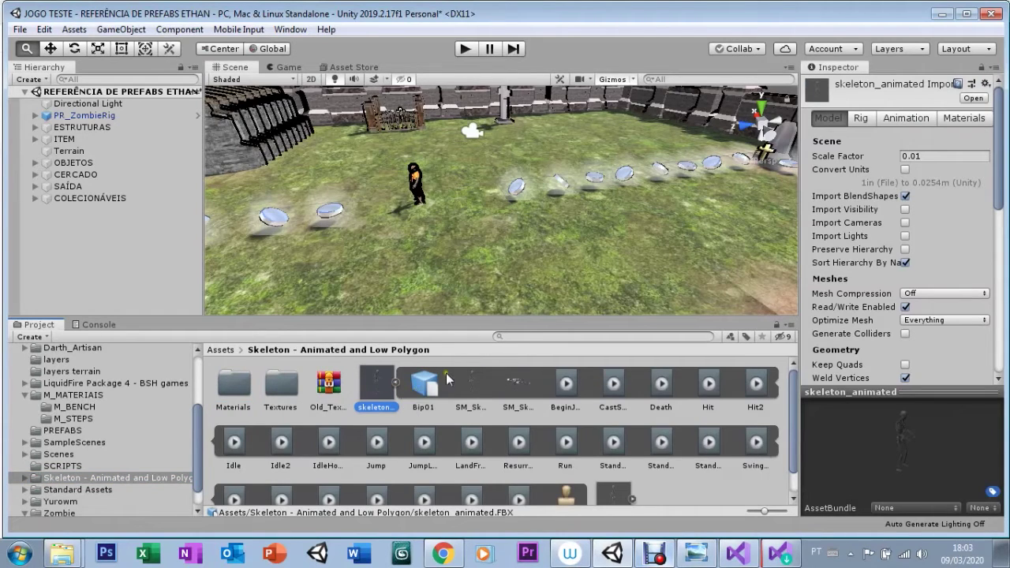
pyautogui.click(714, 458)
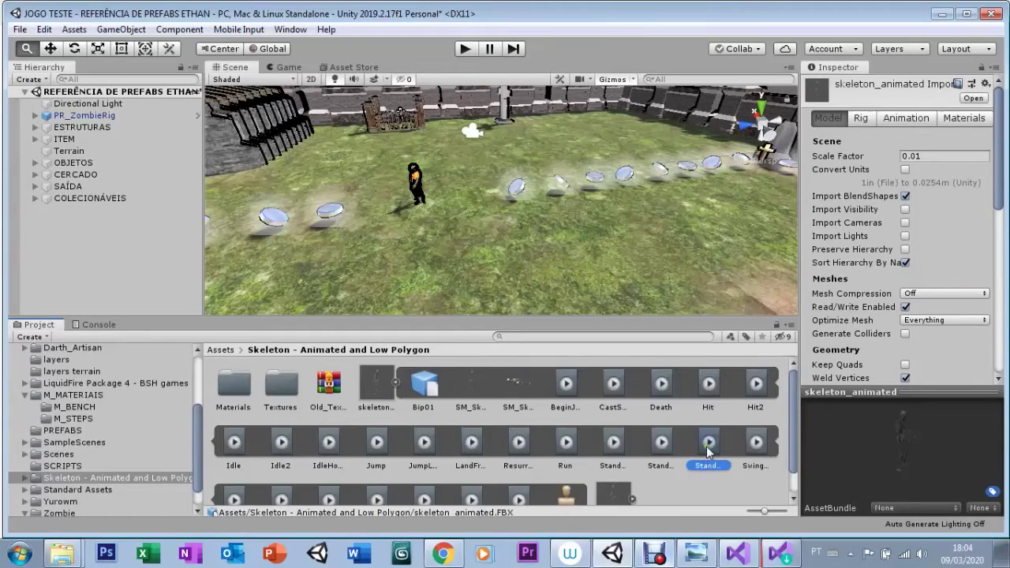
pyautogui.click(814, 409)
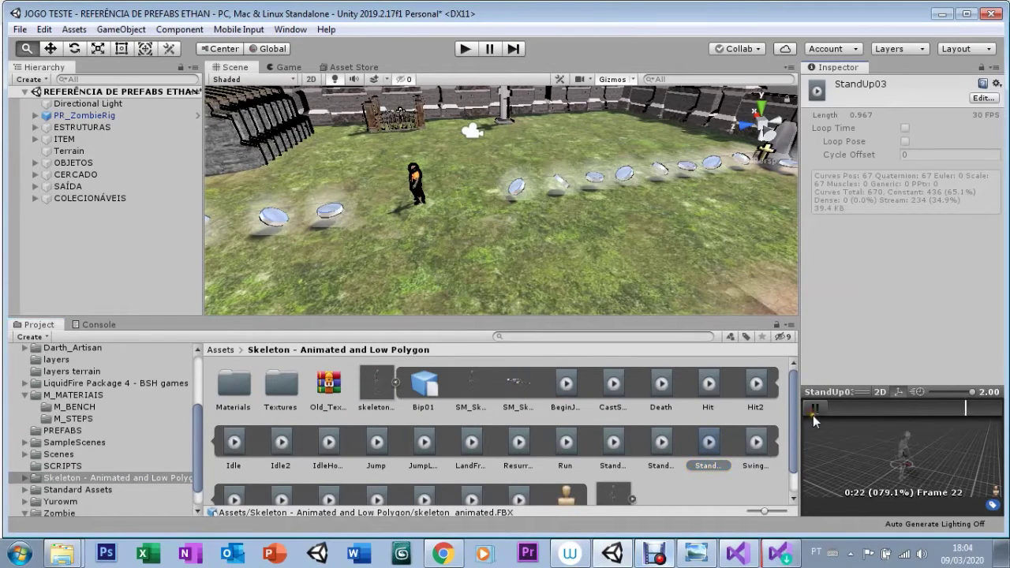
pyautogui.click(813, 410)
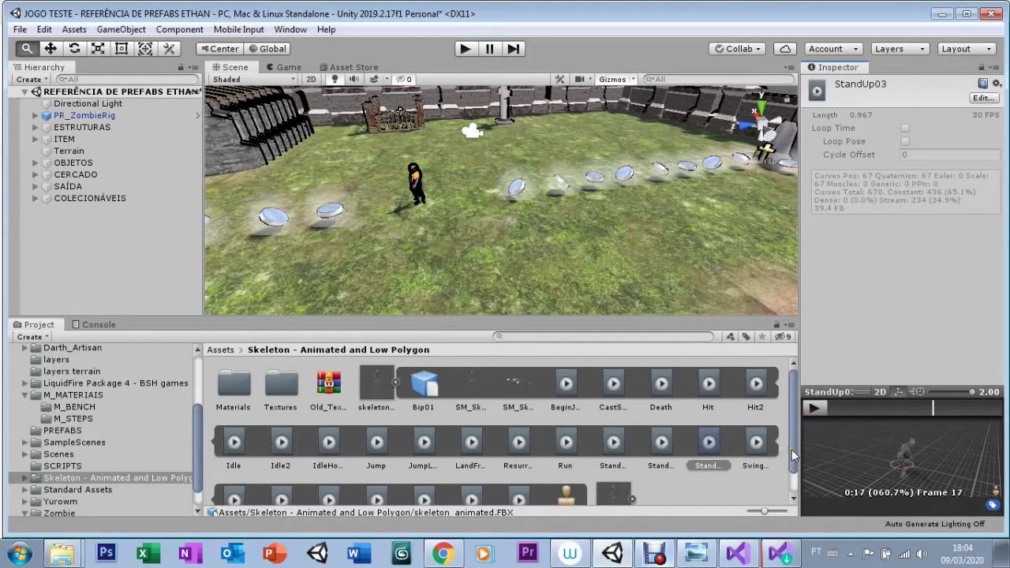
pyautogui.moveTo(793, 455); pyautogui.dragTo(503, 471)
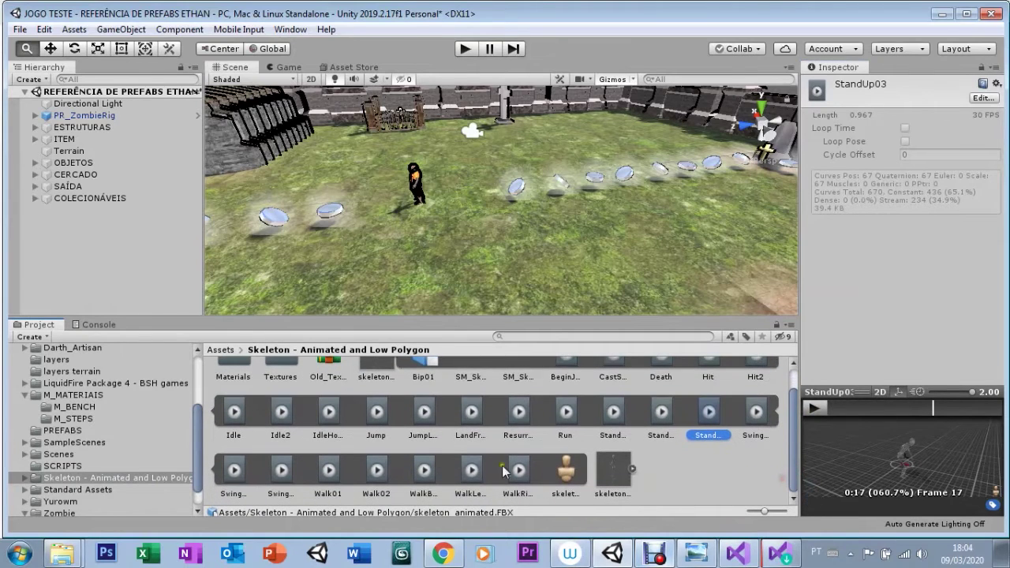
# Preview the Walk01 animation clip of skeleton_animated
pyautogui.click(505, 471)
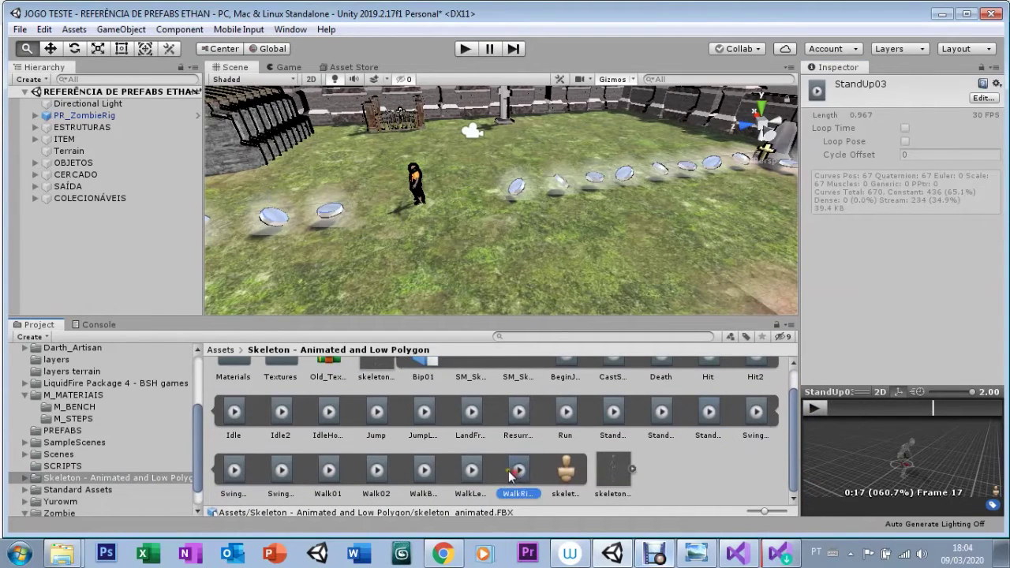
pyautogui.click(326, 472)
pyautogui.click(813, 410)
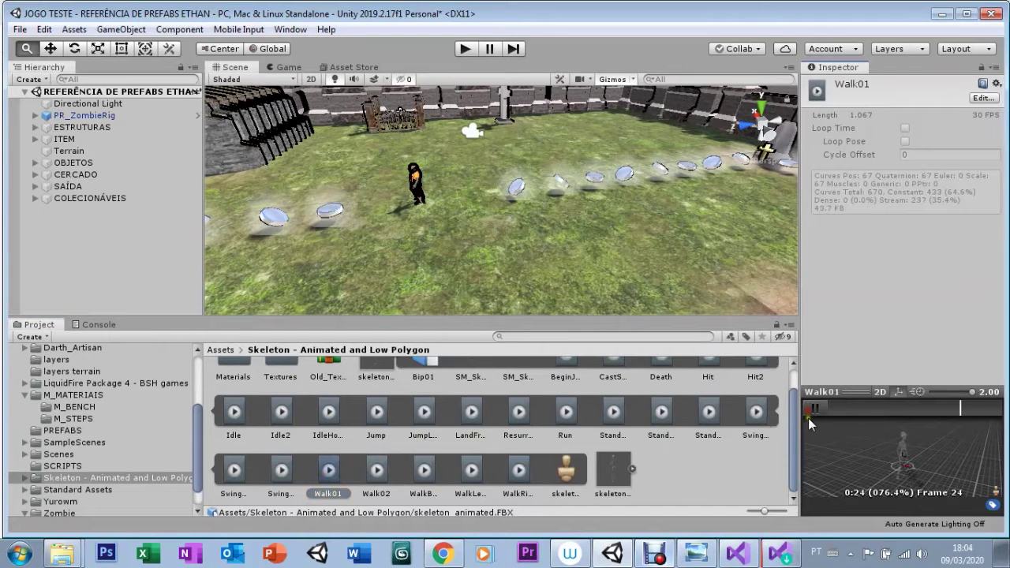
pyautogui.click(823, 412)
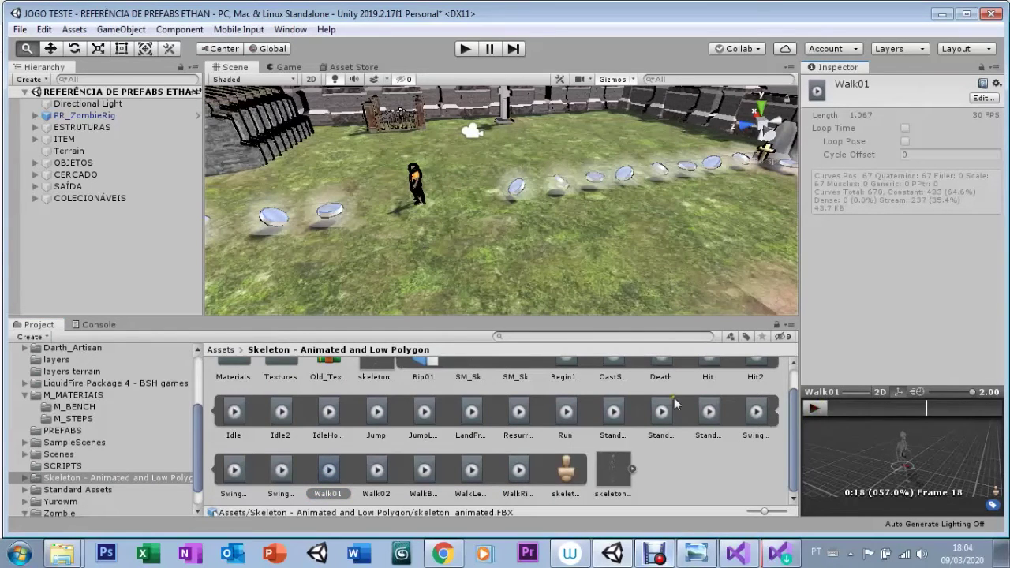
pyautogui.click(331, 494)
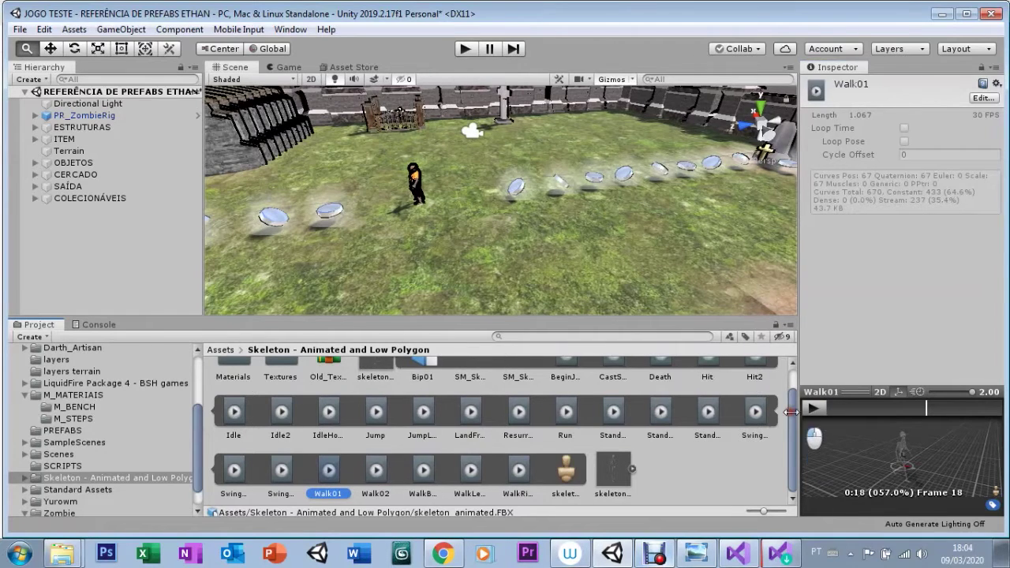
pyautogui.moveTo(795, 455); pyautogui.dragTo(790, 433)
pyautogui.scroll(2, 787, 419)
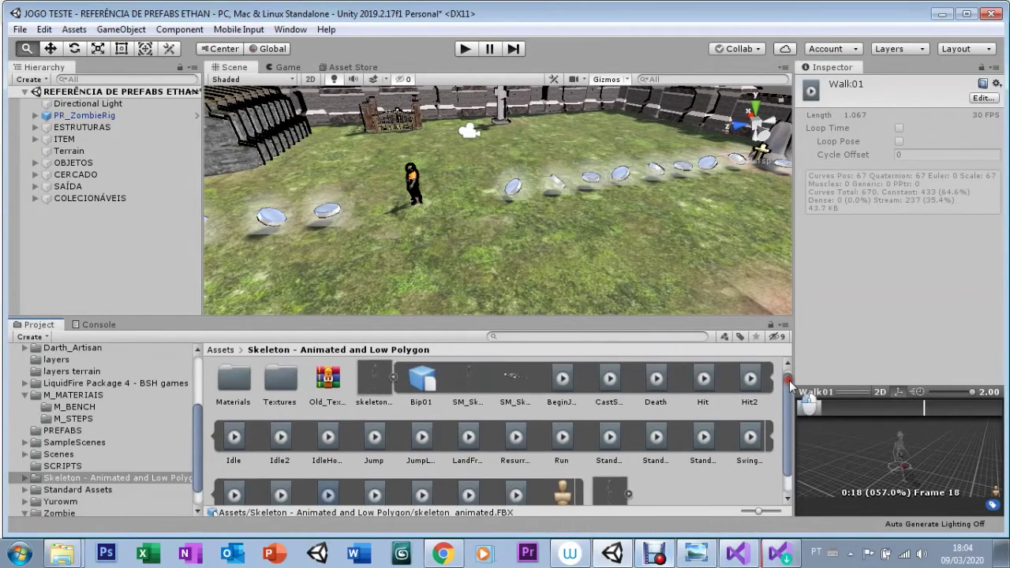
# Fold the clips back into skeleton_animated and show its import settings
pyautogui.click(390, 384)
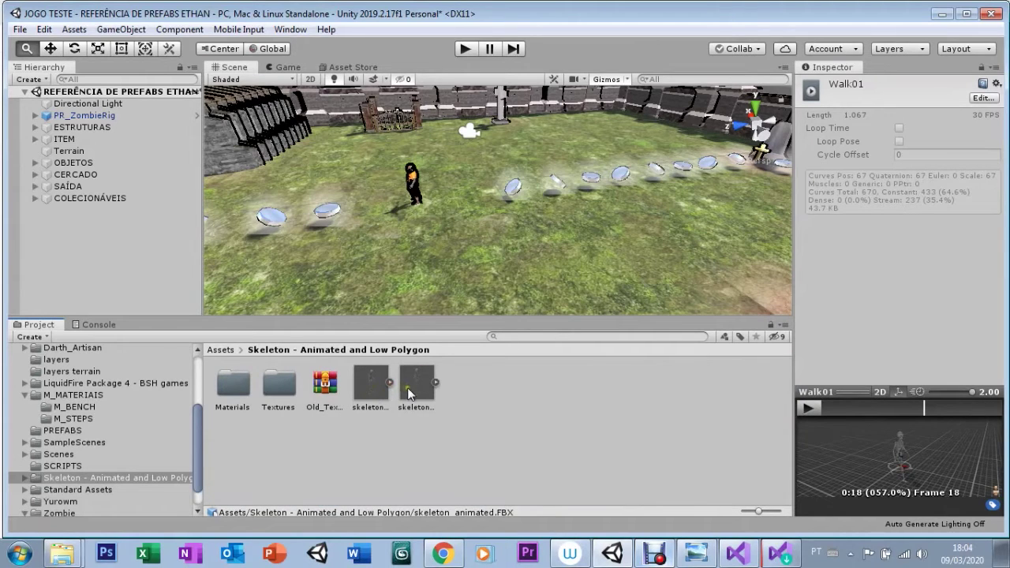
pyautogui.click(415, 387)
pyautogui.click(368, 389)
pyautogui.click(388, 382)
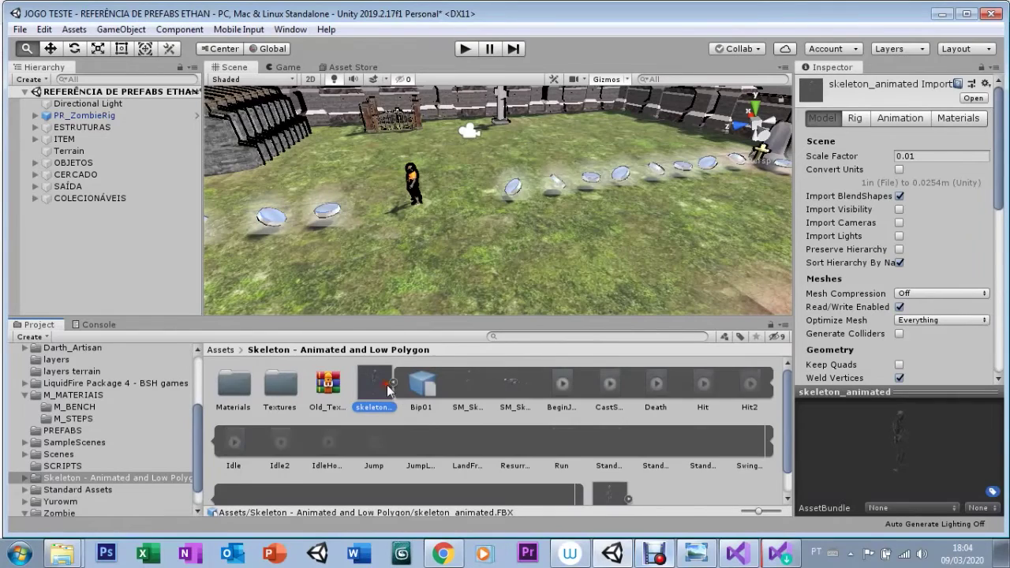
pyautogui.scroll(-2, 788, 450)
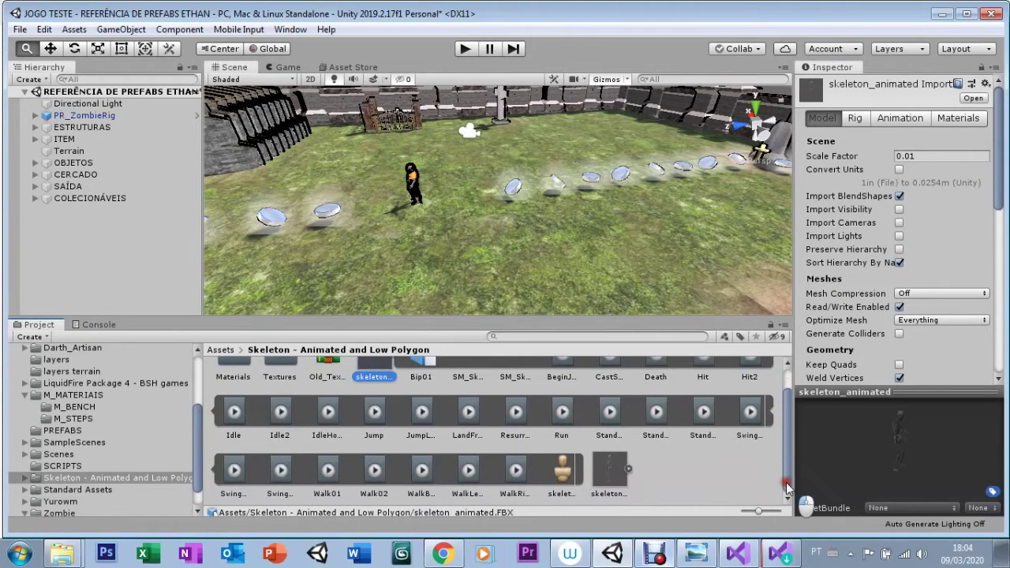
pyautogui.scroll(2, 783, 471)
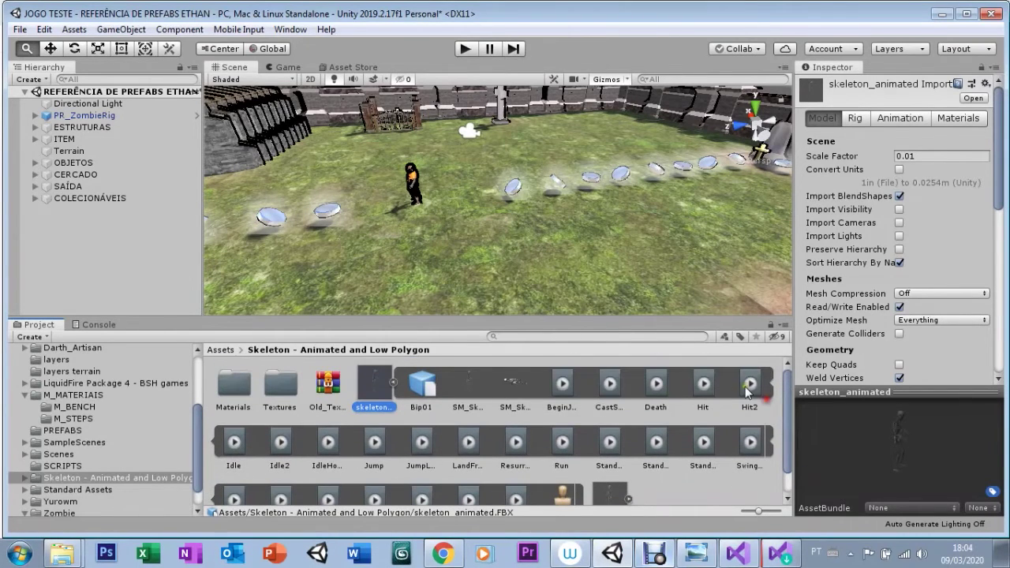
pyautogui.click(391, 384)
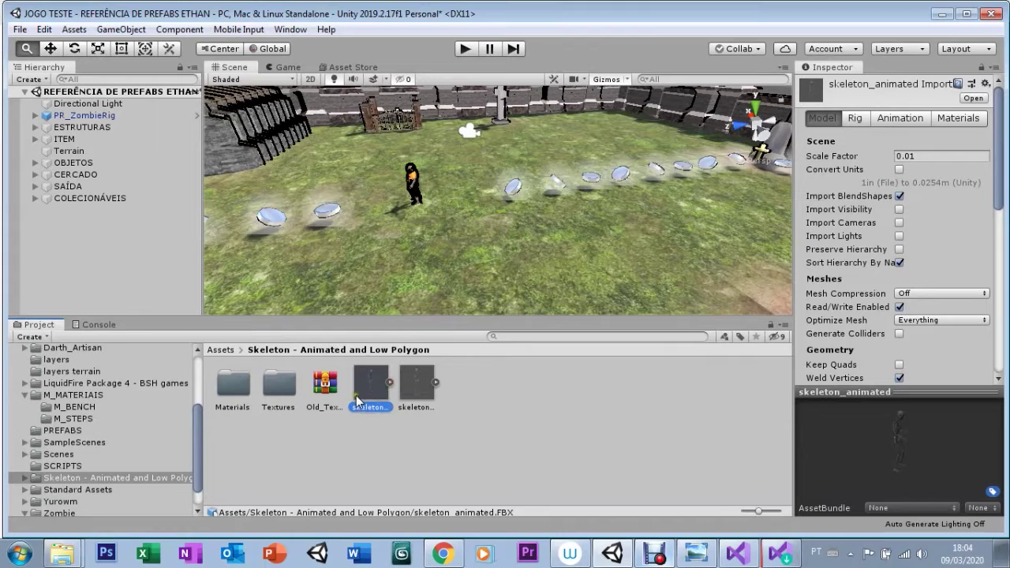
# Drag skeleton_animated into the graveyard scene and switch to the Scale tool
pyautogui.moveTo(367, 384); pyautogui.dragTo(370, 387)
pyautogui.moveTo(370, 388)
pyautogui.mouseDown()
pyautogui.moveTo(134, 247)
pyautogui.moveTo(466, 246)
pyautogui.mouseUp()
pyautogui.press('r')
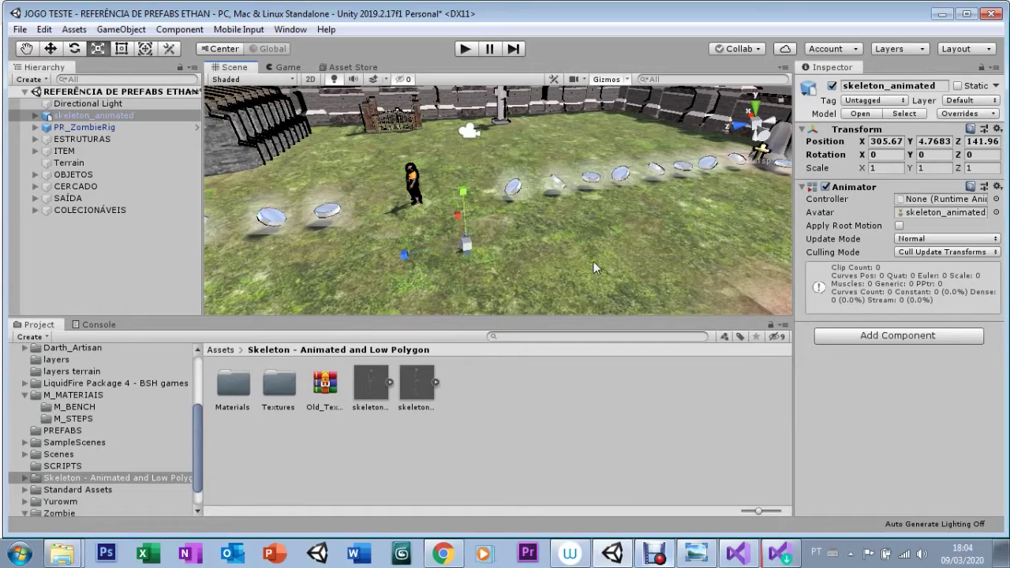
# Set the skeleton's Transform Scale X, Y and Z to 3
pyautogui.click(878, 167)
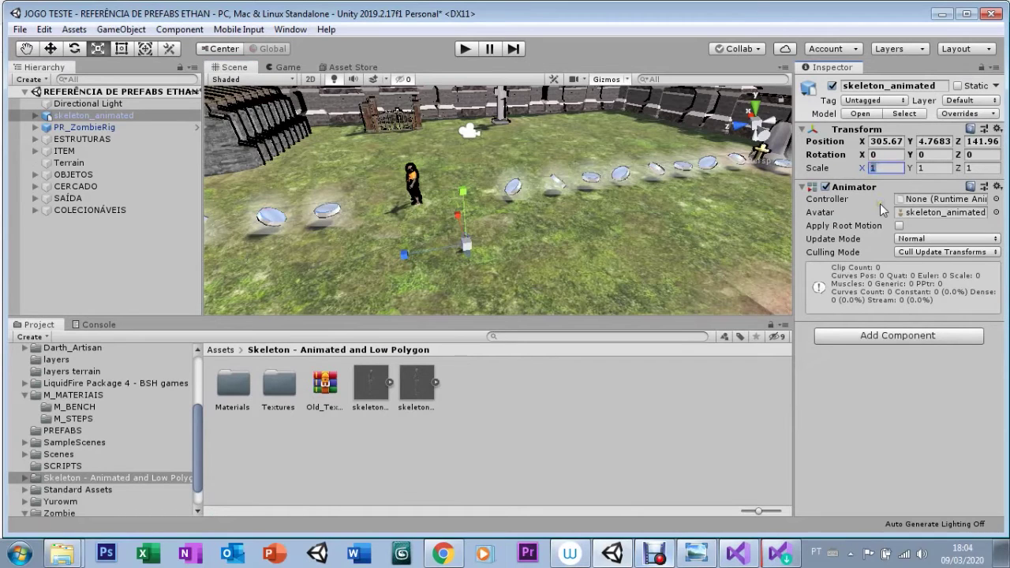
pyautogui.write('40')
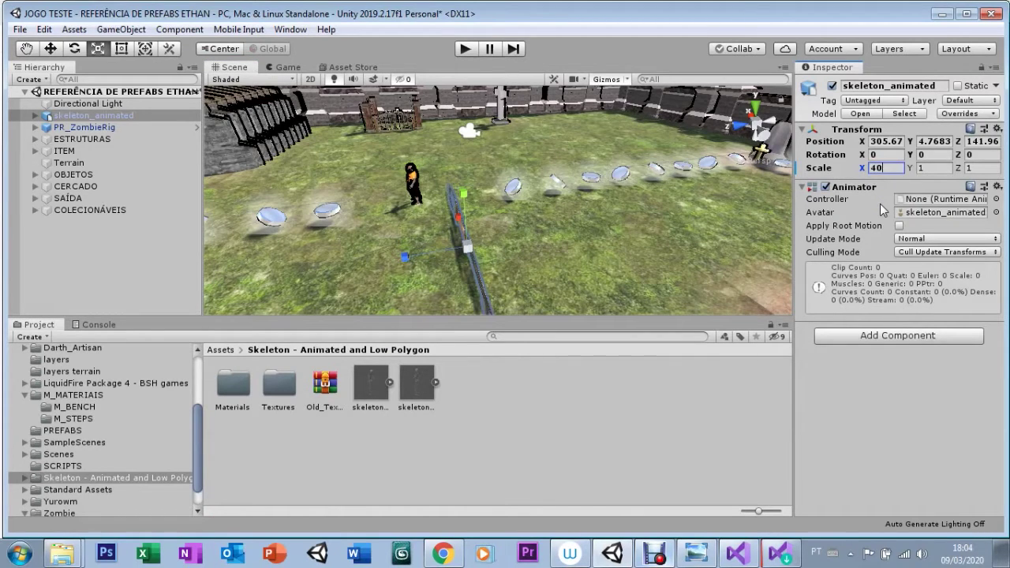
pyautogui.press('BackSpace')
pyautogui.press('BackSpace')
pyautogui.write('10')
pyautogui.press('Tab')
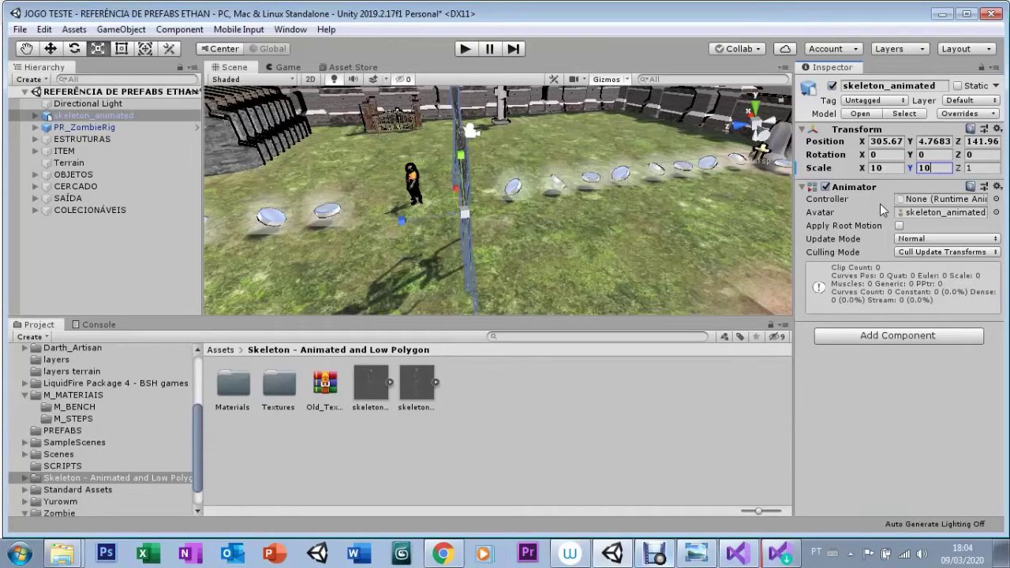
pyautogui.press('Tab')
pyautogui.write('10')
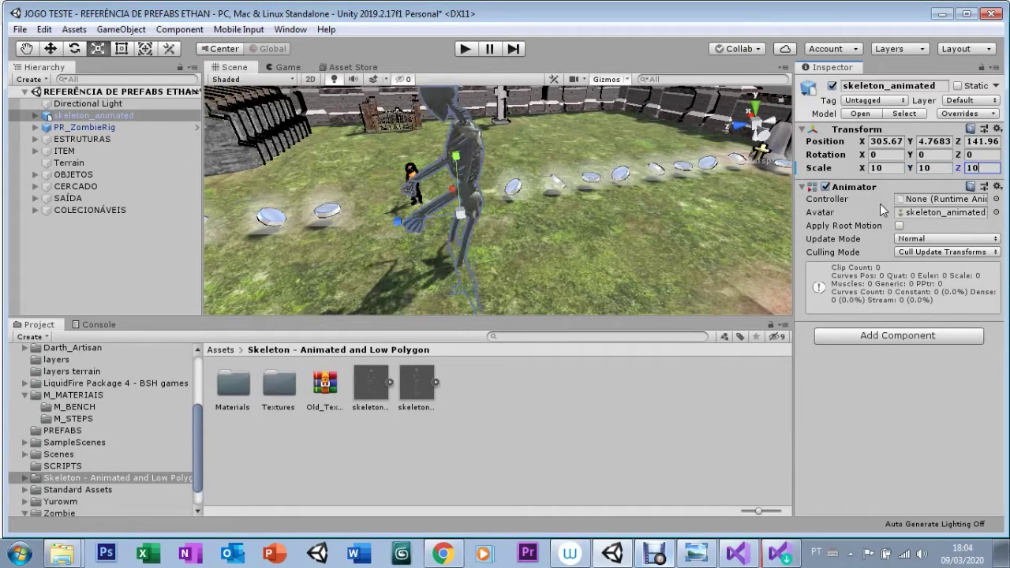
pyautogui.click(878, 167)
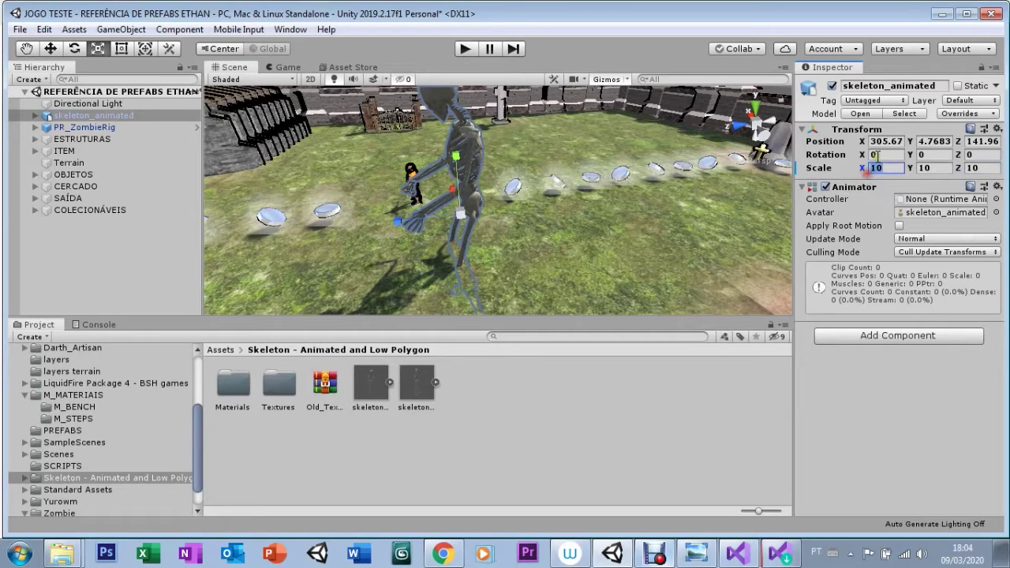
pyautogui.write('3')
pyautogui.press('Tab')
pyautogui.write('3')
pyautogui.press('Tab')
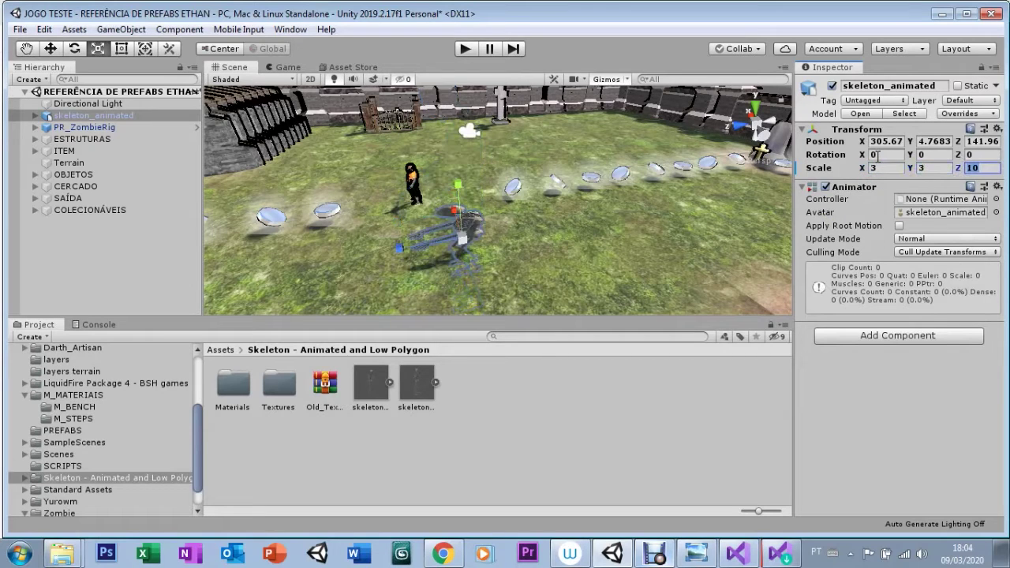
pyautogui.write('3')
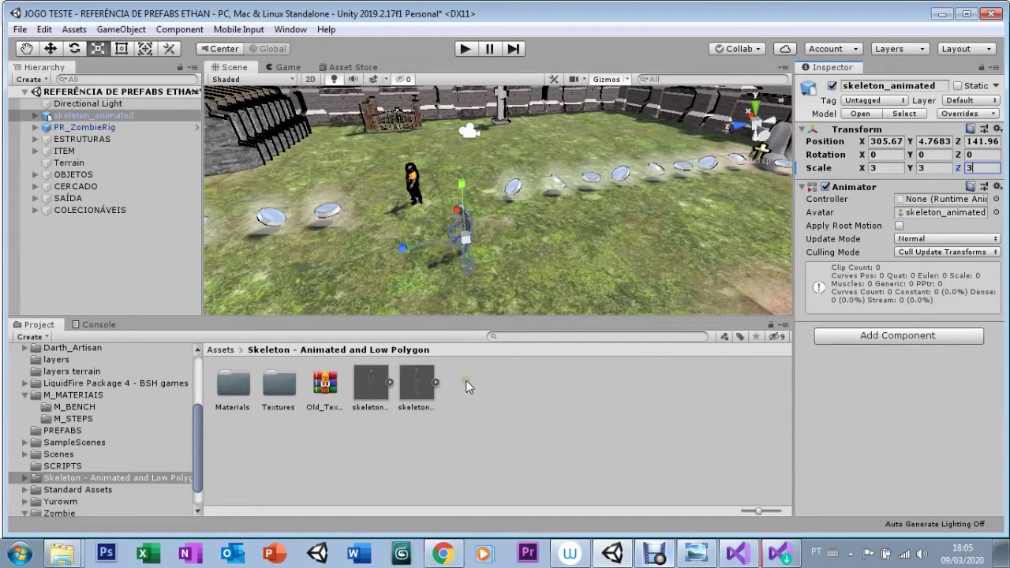
# Check skeleton_animated's Animation, Rig and Model import tabs in the Inspector
pyautogui.click(377, 401)
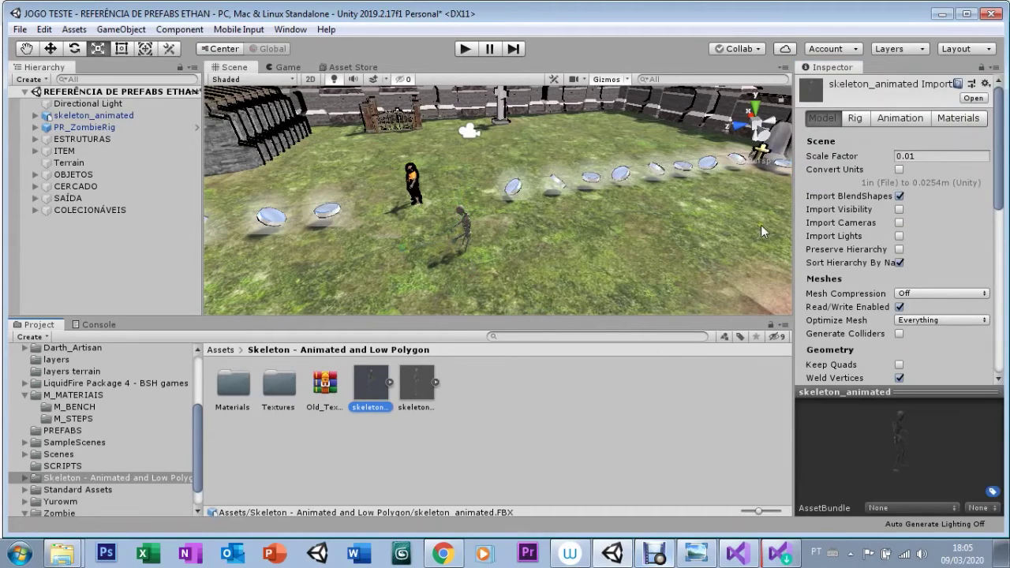
pyautogui.click(888, 124)
pyautogui.click(887, 120)
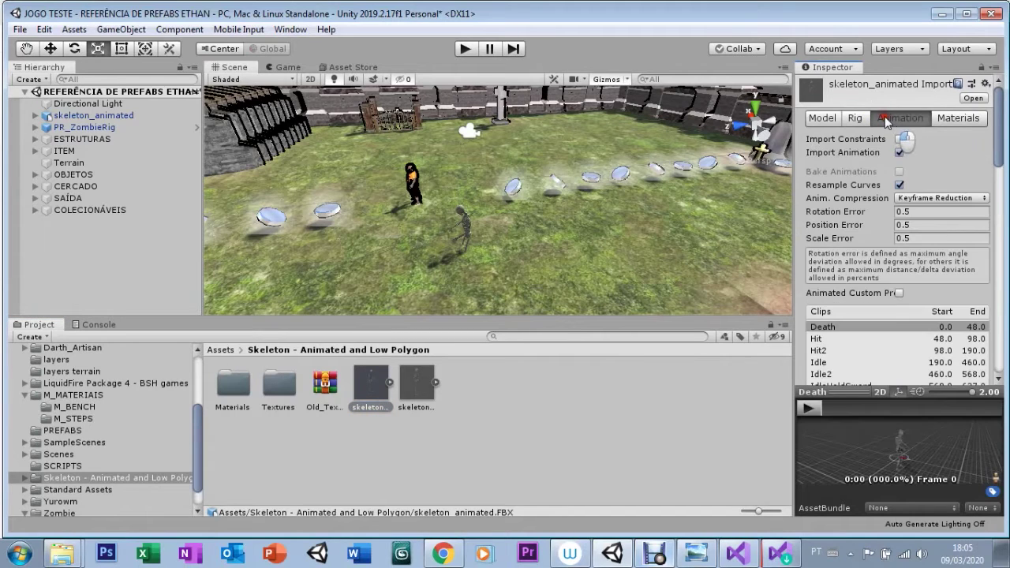
pyautogui.click(854, 120)
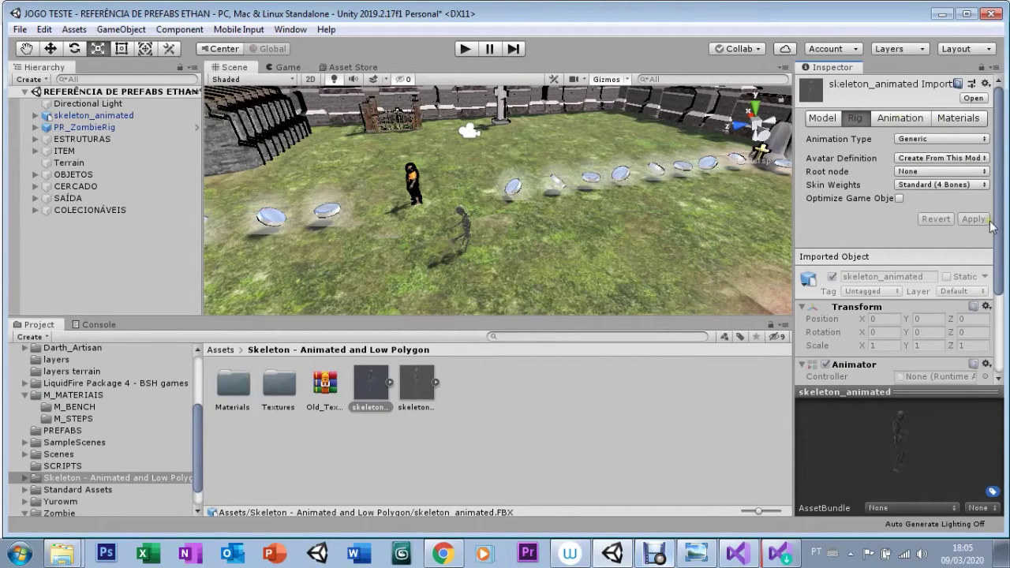
pyautogui.click(820, 120)
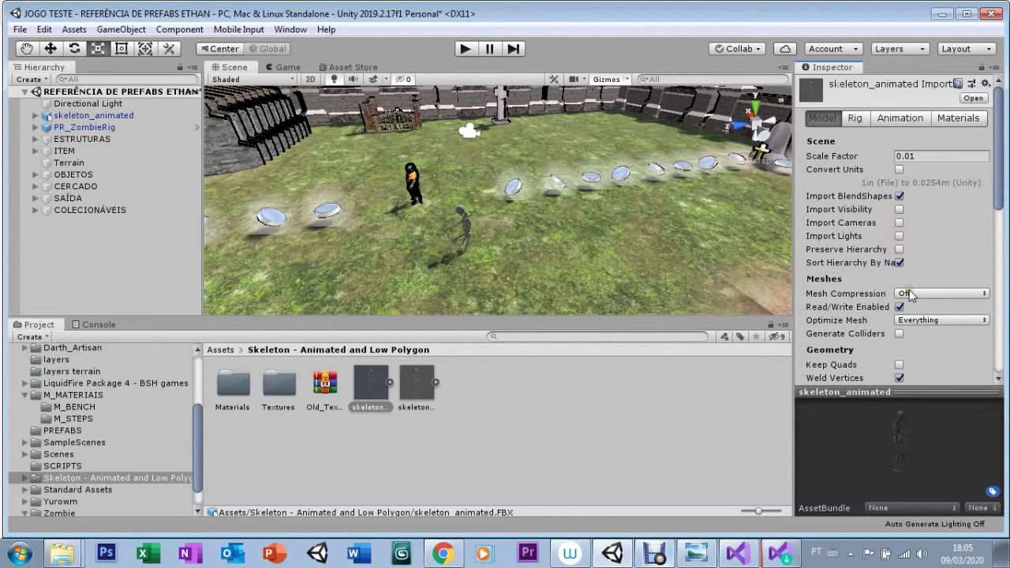
pyautogui.moveTo(1000, 197)
pyautogui.mouseDown()
pyautogui.moveTo(1000, 263)
pyautogui.moveTo(998, 154)
pyautogui.mouseUp()
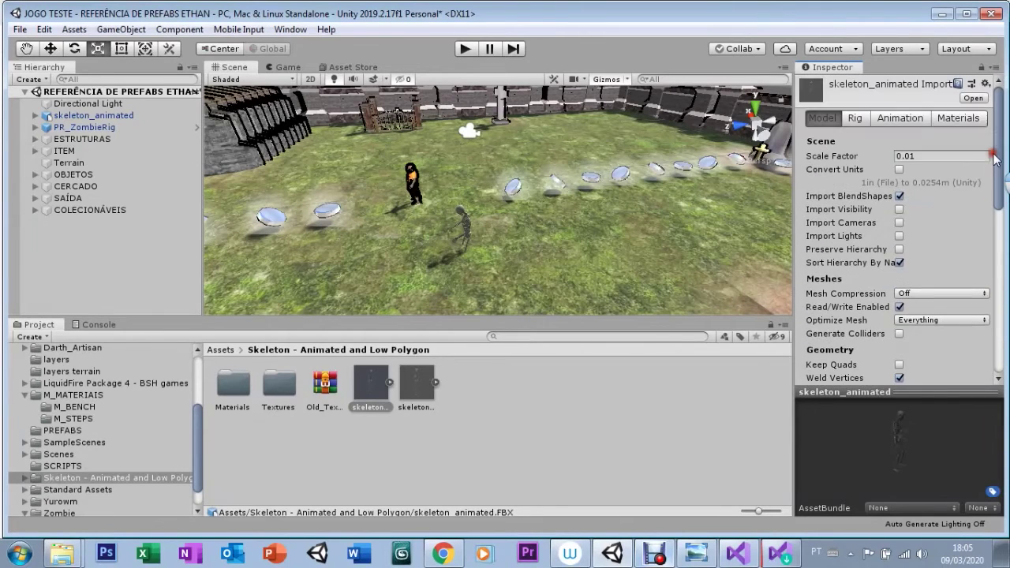
pyautogui.click(856, 120)
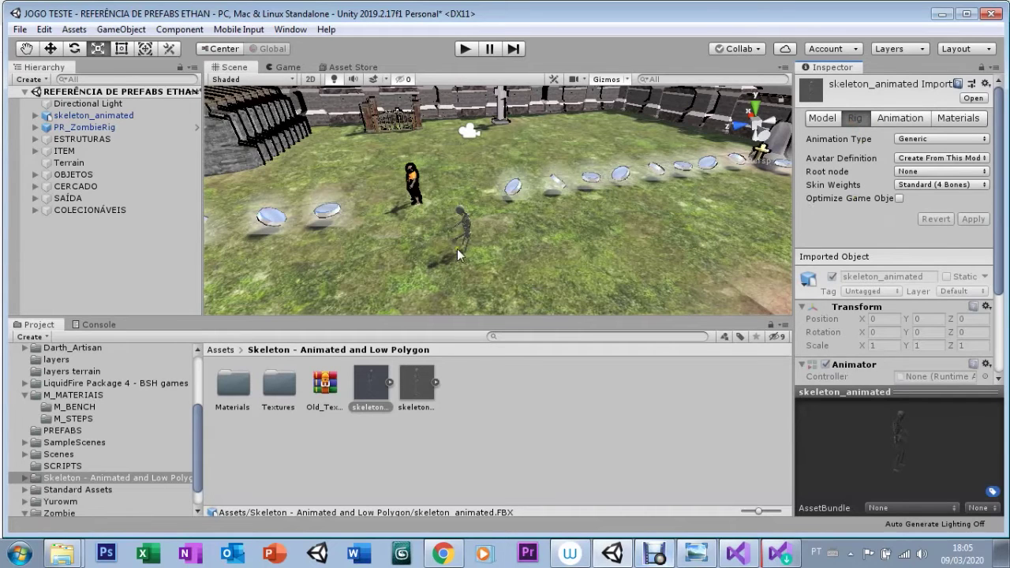
pyautogui.click(821, 119)
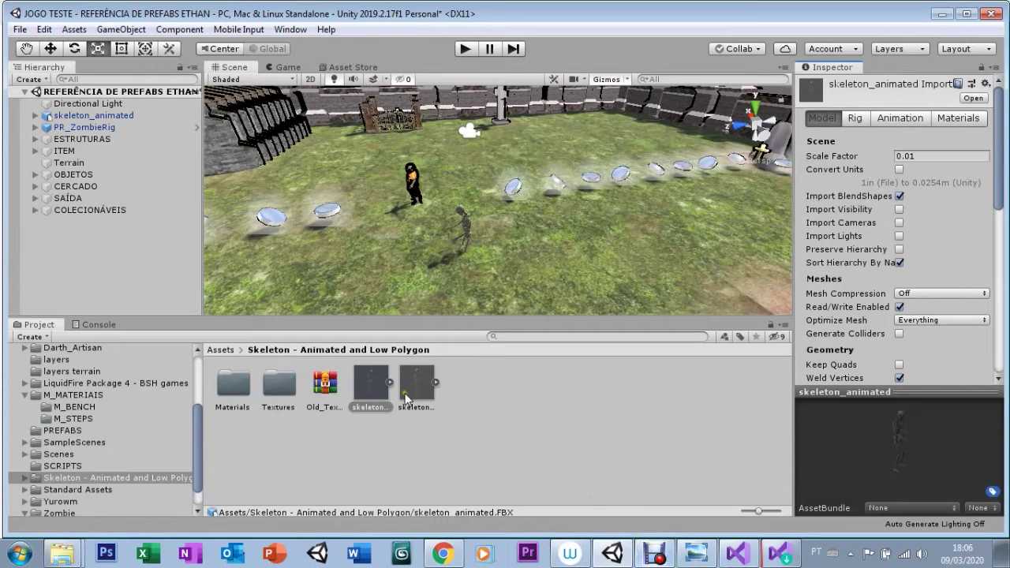
# Clear the selection and select the skeleton standing in the Scene view
pyautogui.click(655, 555)
pyautogui.click(350, 418)
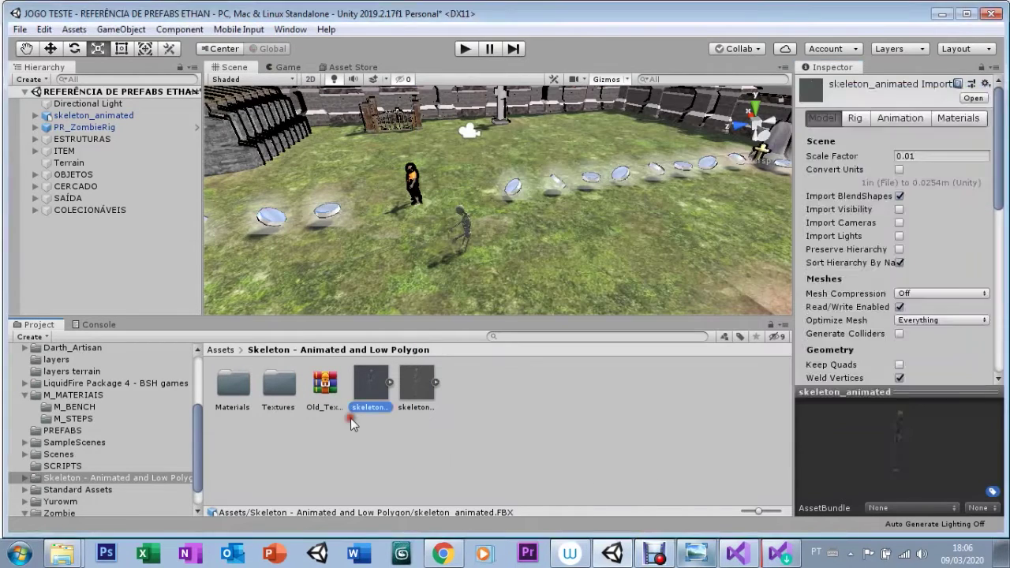
pyautogui.click(351, 418)
pyautogui.moveTo(367, 387); pyautogui.dragTo(464, 218)
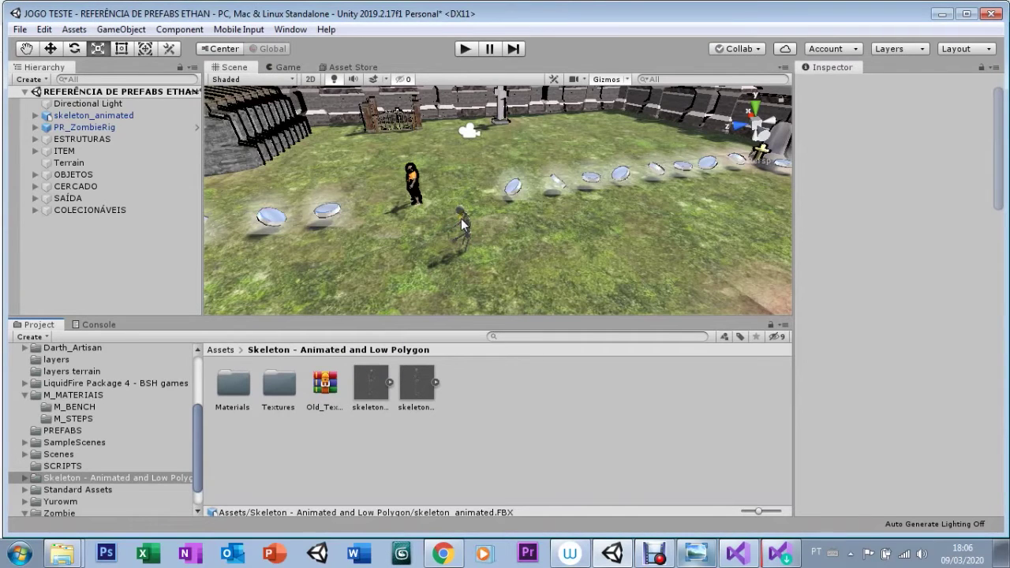
pyautogui.moveTo(461, 223); pyautogui.dragTo(464, 225)
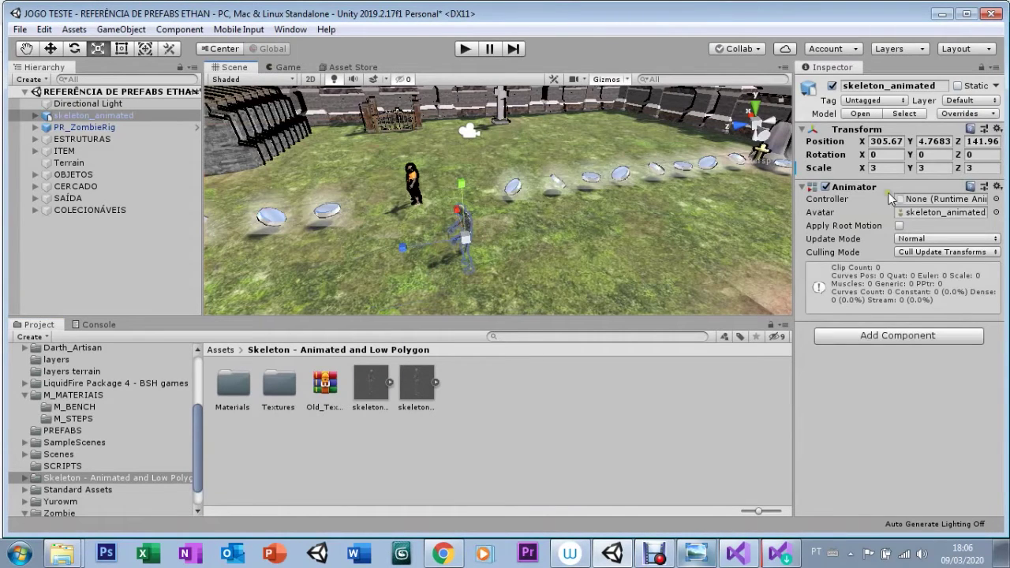
# Check the Animator's Controller list without assigning one, then fold the skeleton asset
pyautogui.click(435, 384)
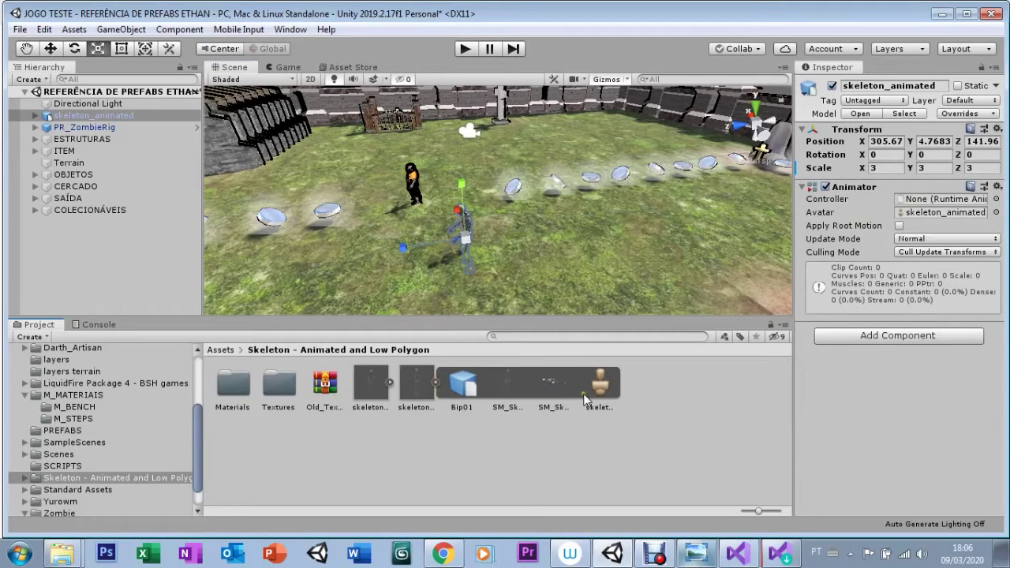
pyautogui.click(388, 386)
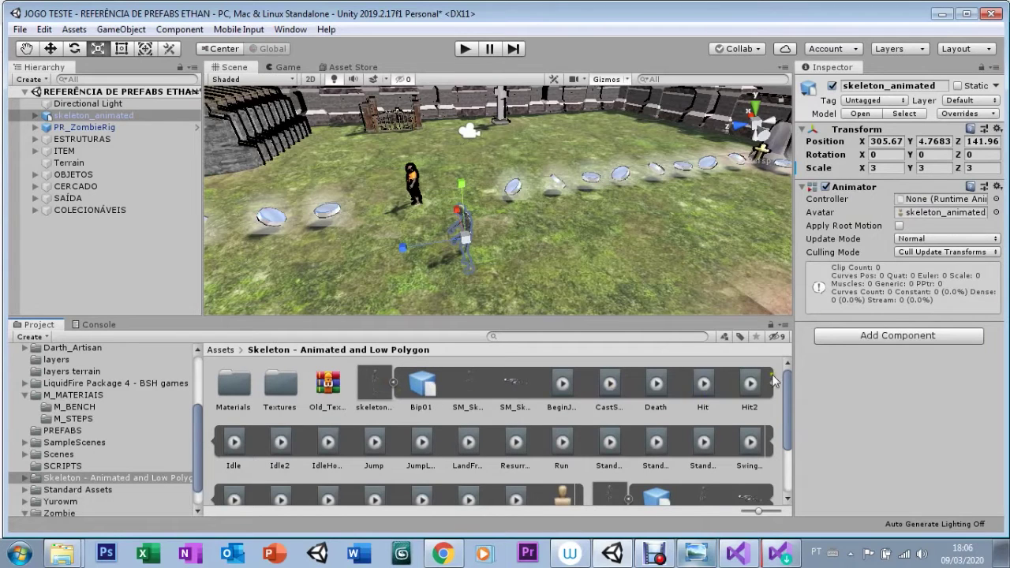
pyautogui.moveTo(786, 432)
pyautogui.mouseDown()
pyautogui.moveTo(783, 462)
pyautogui.moveTo(782, 411)
pyautogui.mouseUp()
pyautogui.click(995, 199)
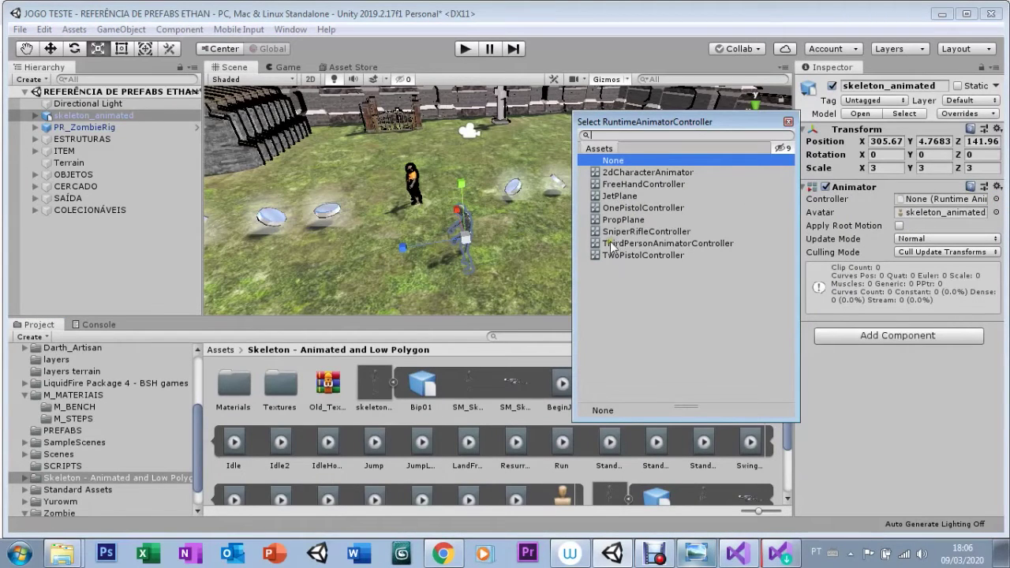
pyautogui.click(787, 122)
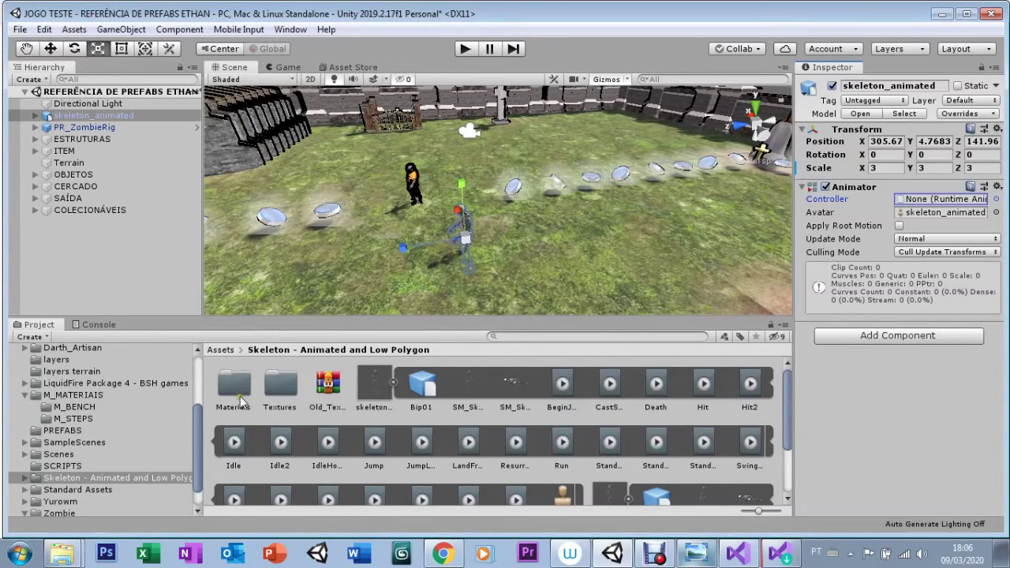
pyautogui.click(391, 384)
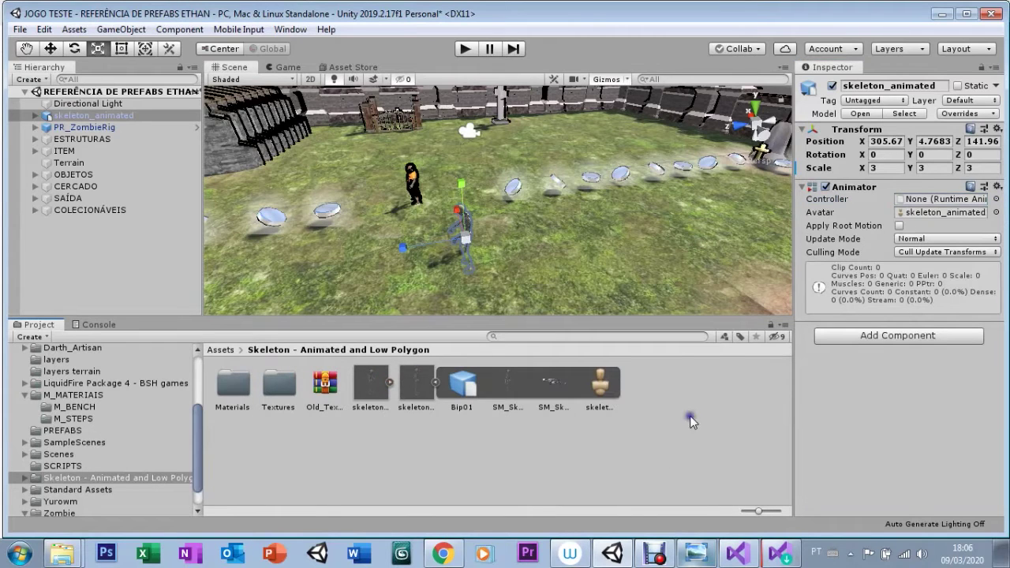
# Create an Animator Controller named skeletonAnimatorController and open its state graph
pyautogui.rightClick(691, 419)
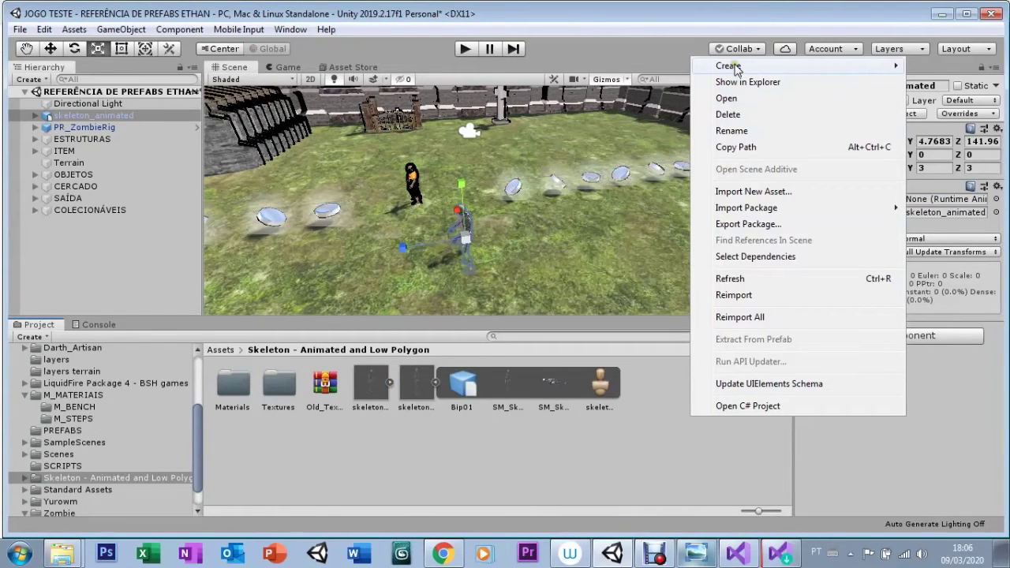
pyautogui.moveTo(732, 67)
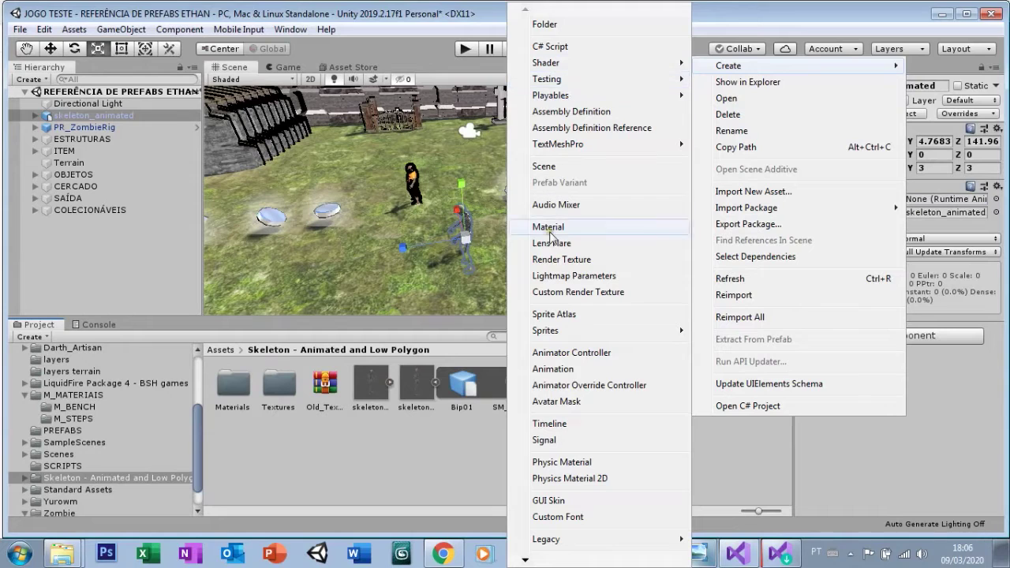
pyautogui.click(564, 353)
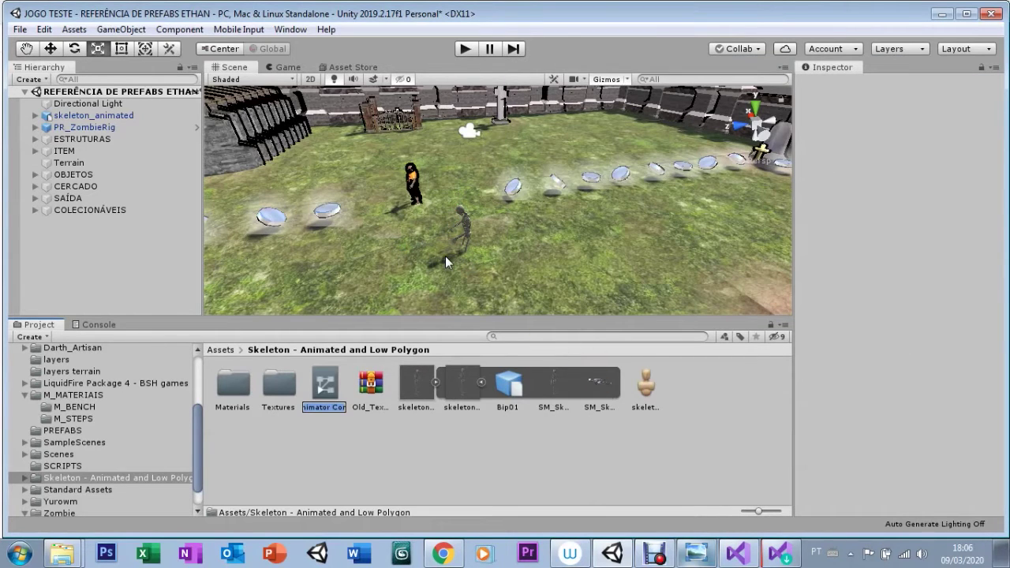
pyautogui.write('skelet')
pyautogui.write('on')
pyautogui.write('AnimatorController')
pyautogui.press('Return')
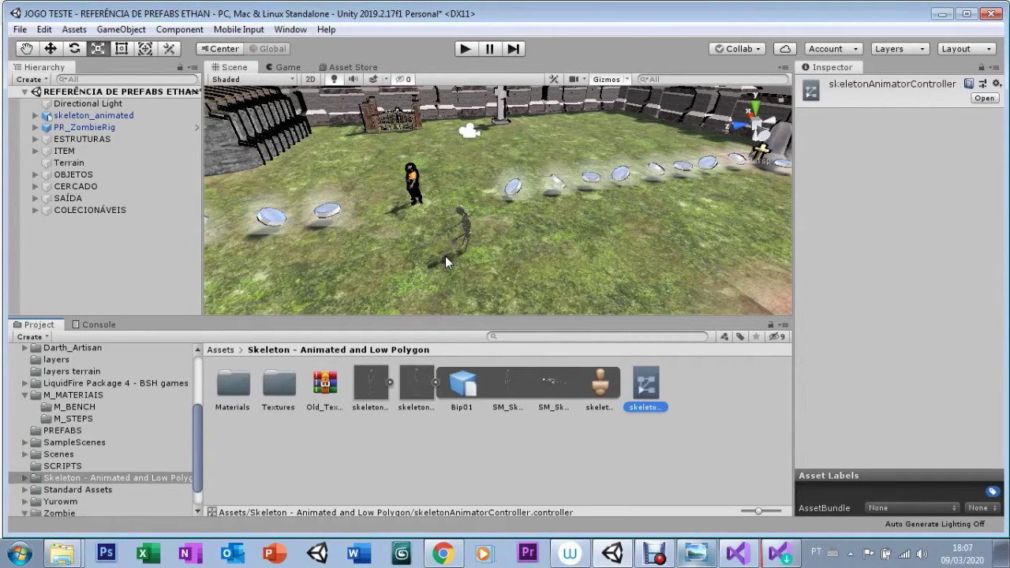
pyautogui.click(979, 101)
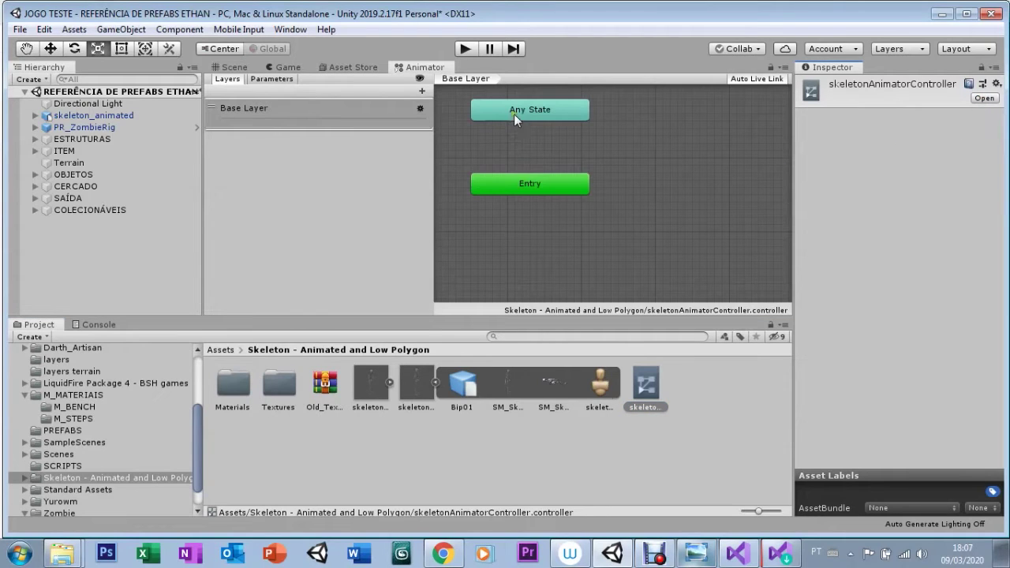
# Position Any State on the left and Entry to its right in the Base Layer graph
pyautogui.moveTo(509, 112); pyautogui.dragTo(502, 141)
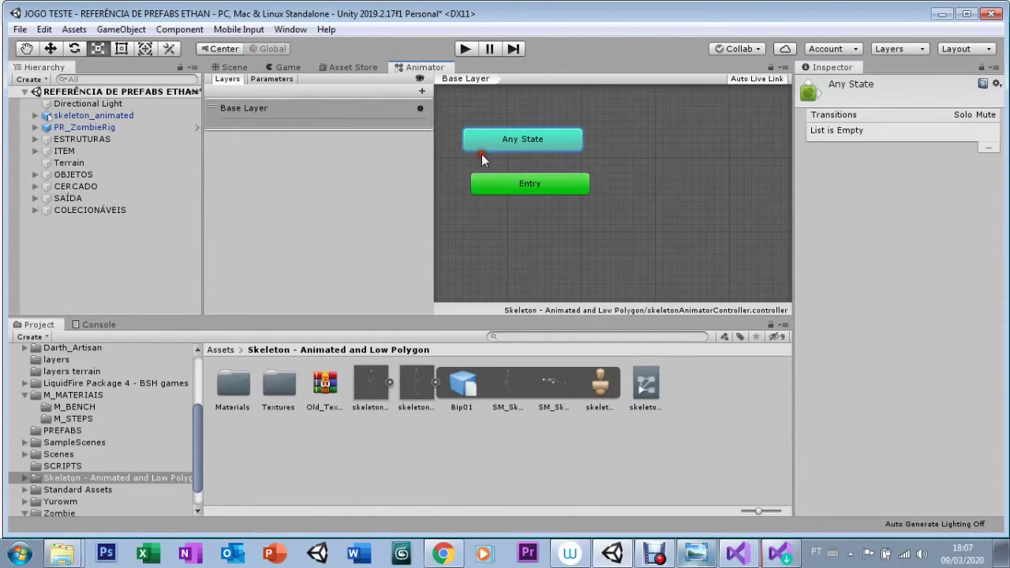
pyautogui.moveTo(539, 183); pyautogui.dragTo(672, 176)
pyautogui.click(506, 188)
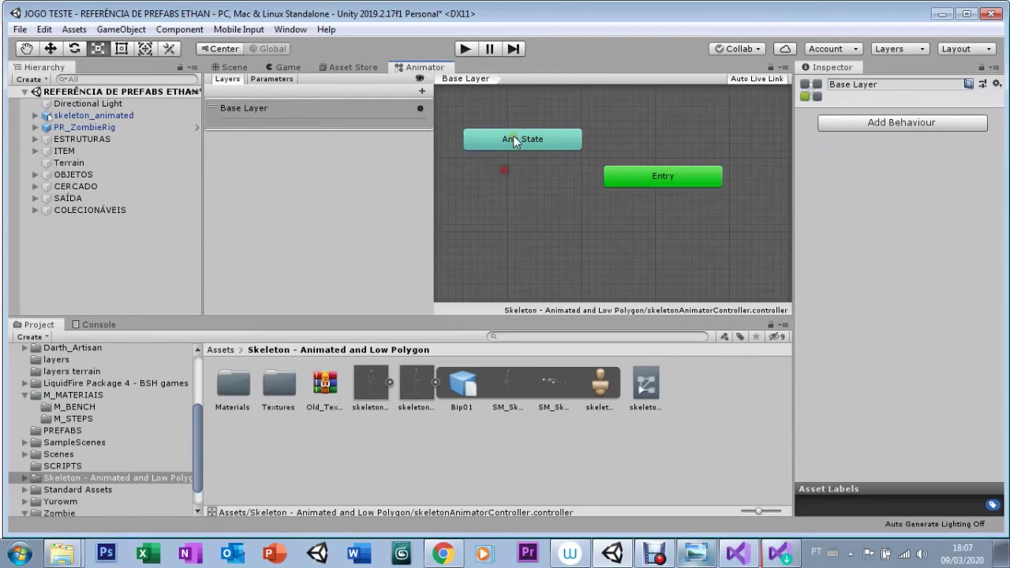
pyautogui.moveTo(514, 137); pyautogui.dragTo(493, 183)
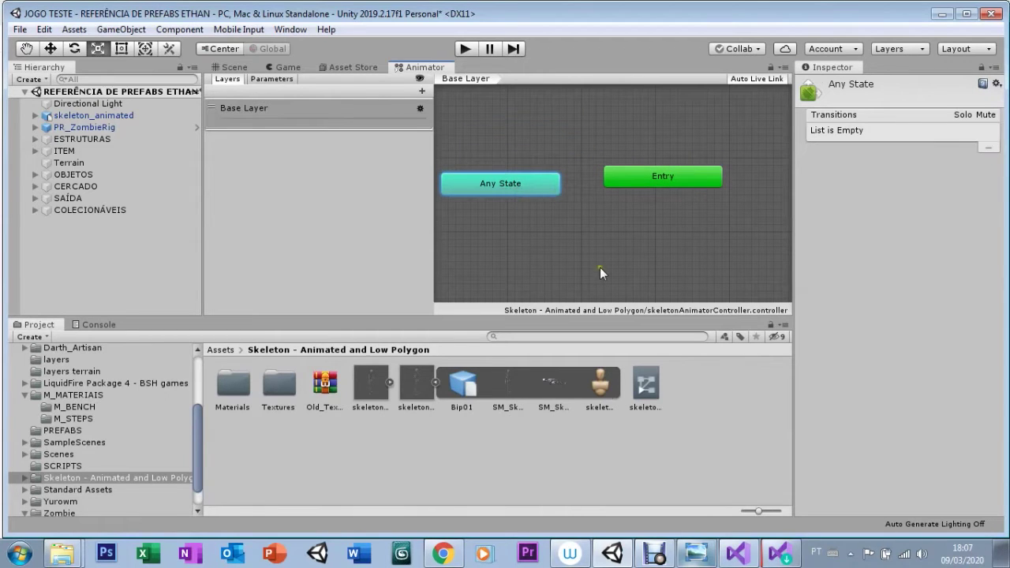
pyautogui.moveTo(625, 181); pyautogui.dragTo(618, 203)
pyautogui.moveTo(513, 186); pyautogui.dragTo(521, 208)
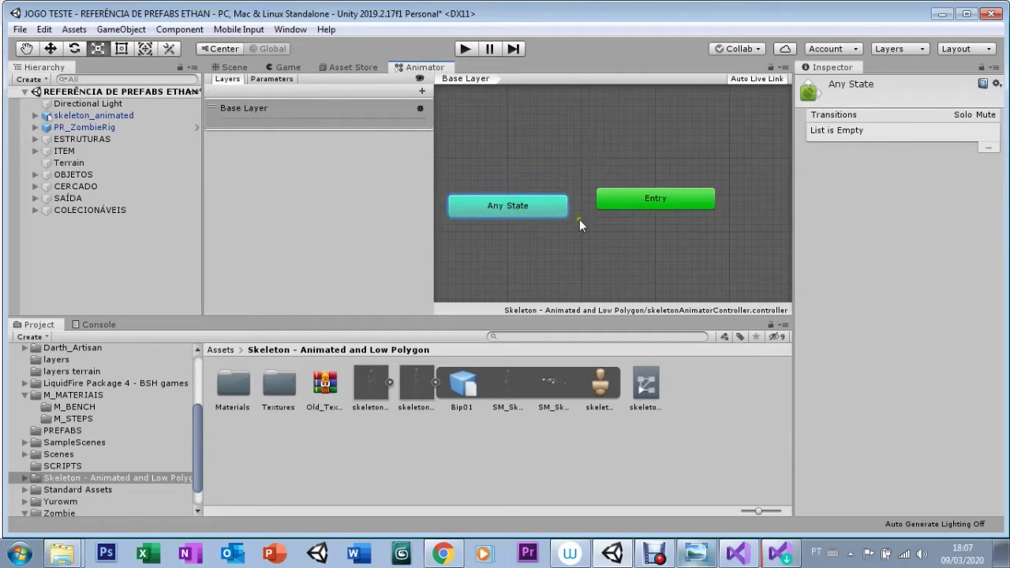
pyautogui.moveTo(631, 201); pyautogui.dragTo(640, 209)
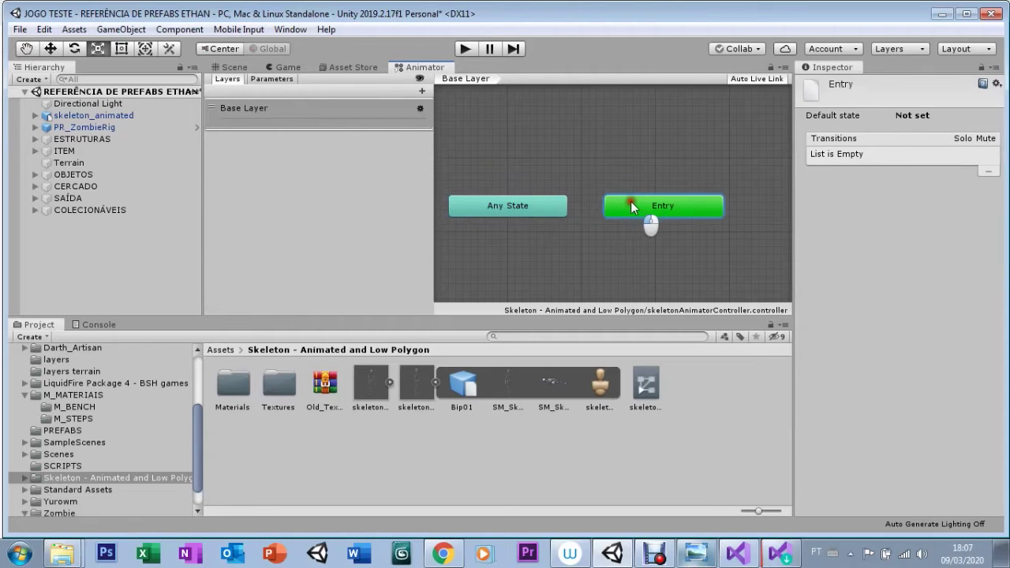
pyautogui.click(499, 213)
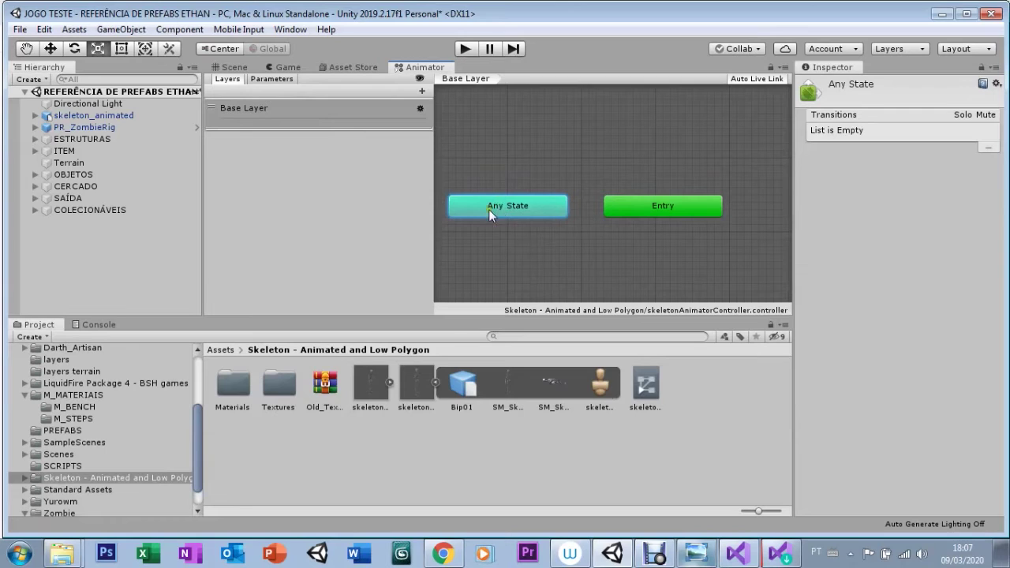
pyautogui.click(605, 206)
pyautogui.moveTo(609, 205); pyautogui.dragTo(623, 213)
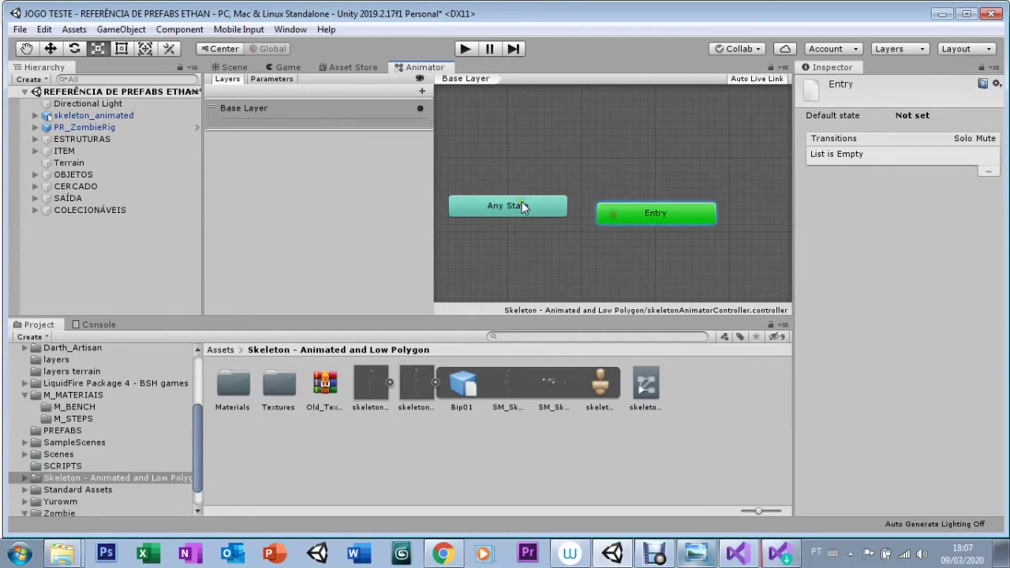
pyautogui.click(519, 180)
pyautogui.moveTo(525, 204); pyautogui.dragTo(522, 221)
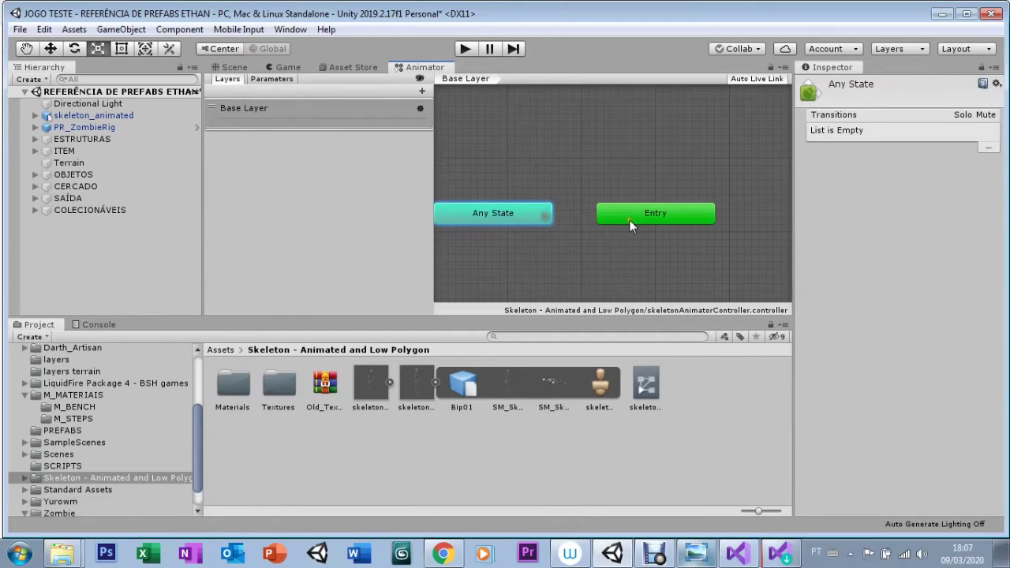
pyautogui.moveTo(629, 222); pyautogui.dragTo(636, 221)
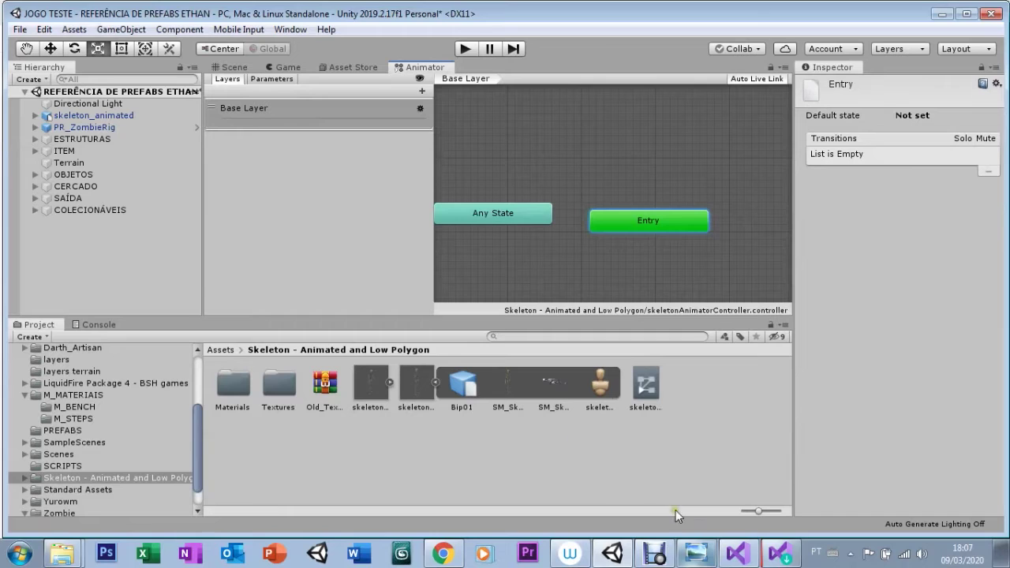
pyautogui.click(654, 553)
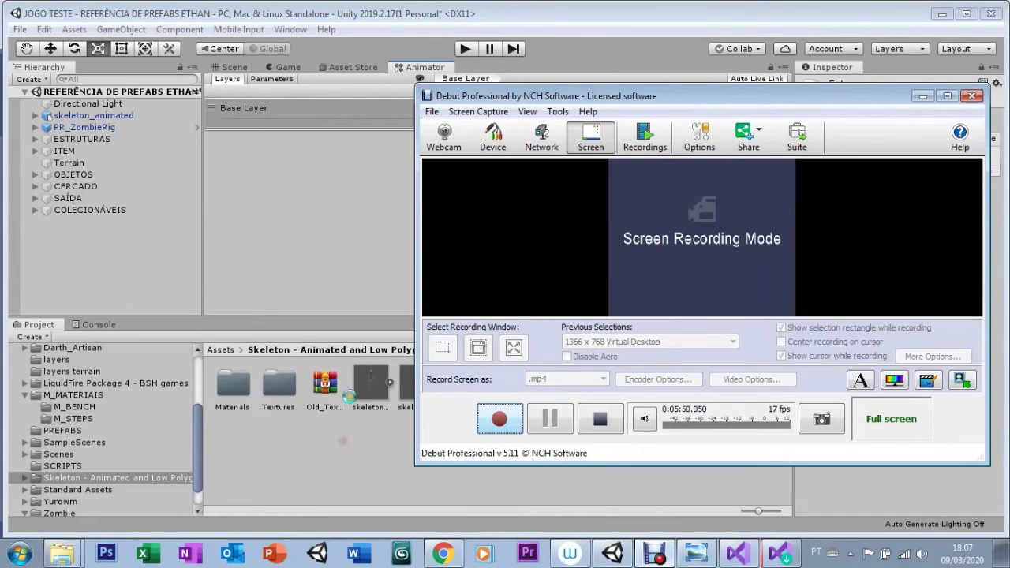
pyautogui.click(322, 266)
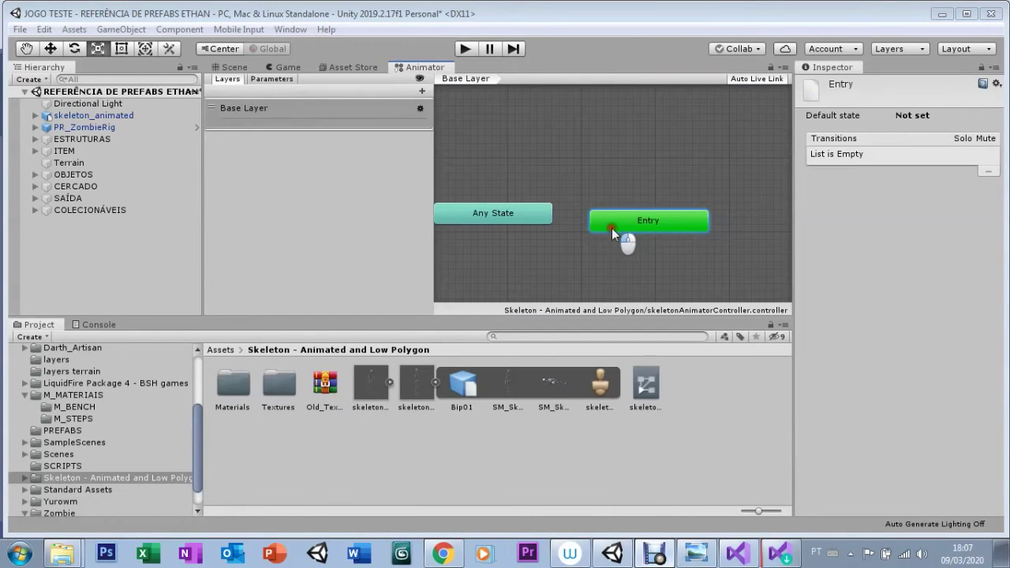
# Nudge the Entry node level with Any State and expand the skeleton FBX to list its clips
pyautogui.moveTo(638, 224)
pyautogui.mouseDown()
pyautogui.moveTo(623, 243)
pyautogui.moveTo(618, 210)
pyautogui.mouseUp()
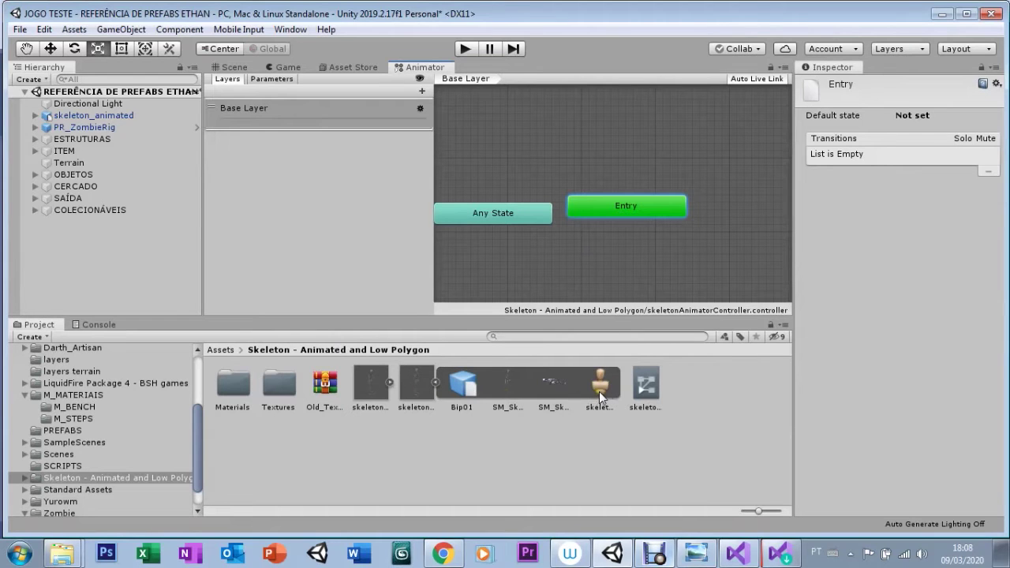
pyautogui.click(389, 386)
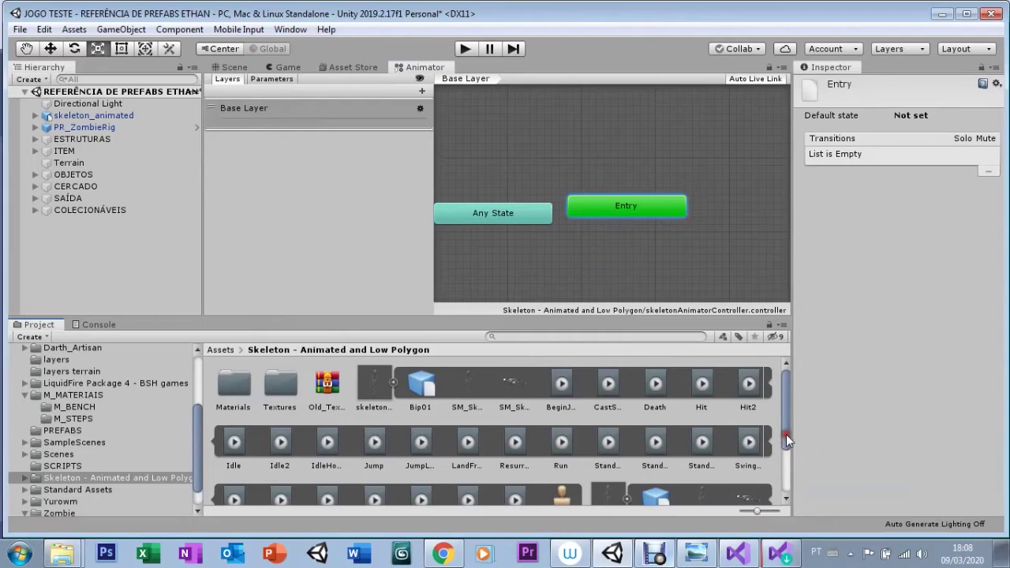
pyautogui.moveTo(785, 437); pyautogui.dragTo(783, 486)
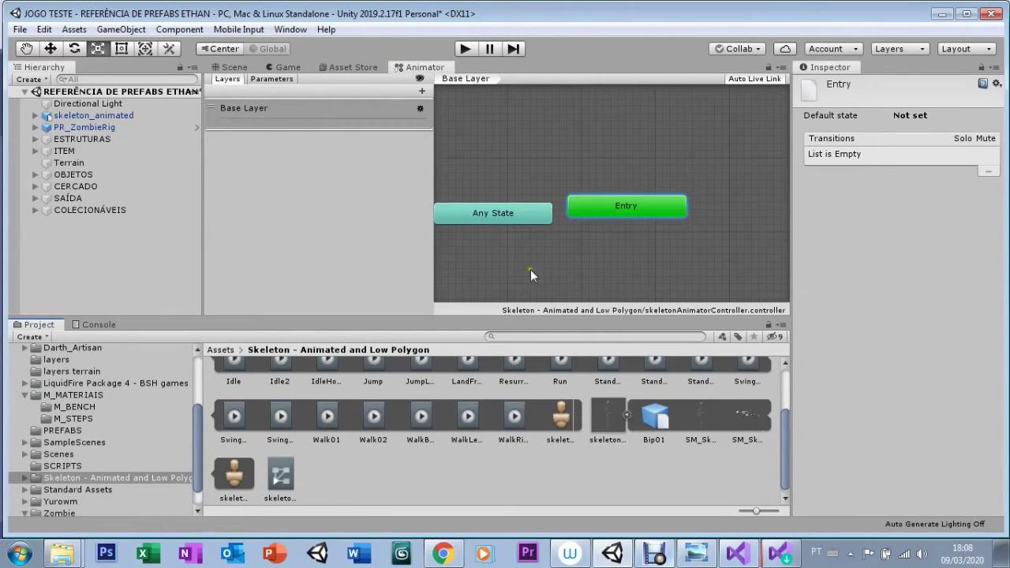
# Create an empty default state linked from Entry, move it up, and name it 'walk'
pyautogui.rightClick(724, 183)
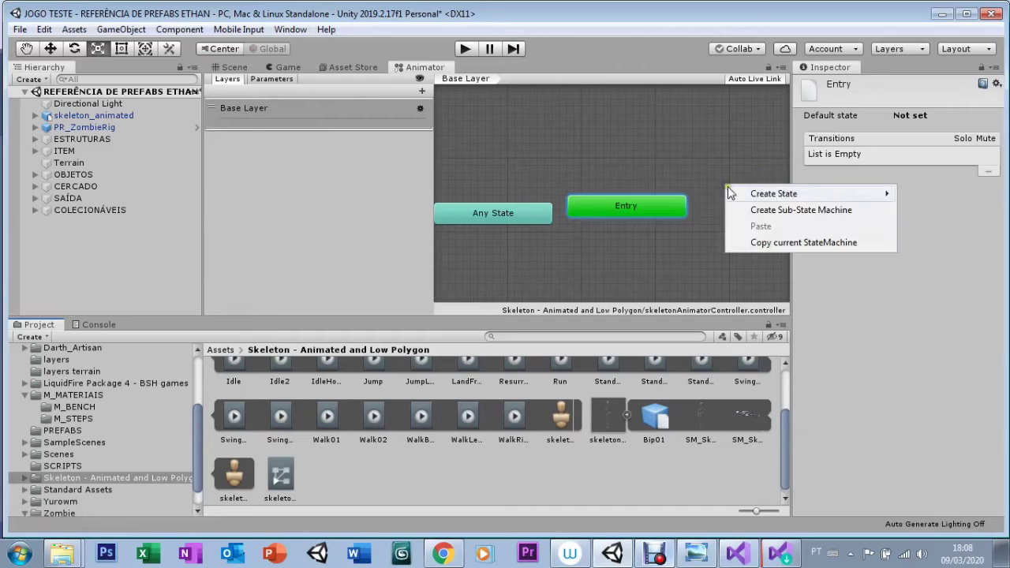
pyautogui.moveTo(738, 193)
pyautogui.click(626, 197)
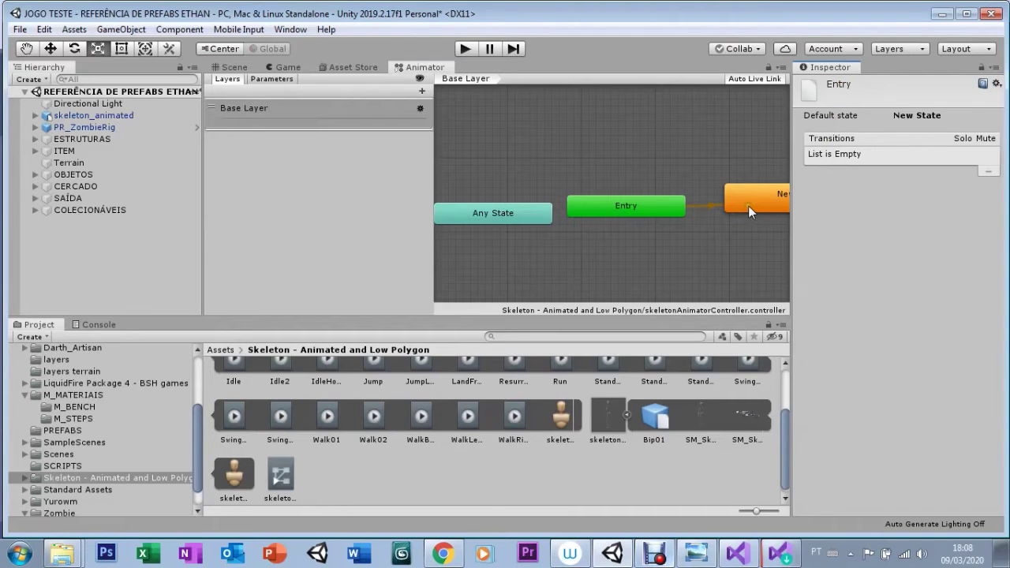
pyautogui.moveTo(749, 201)
pyautogui.mouseDown()
pyautogui.moveTo(729, 176)
pyautogui.moveTo(665, 149)
pyautogui.mouseUp()
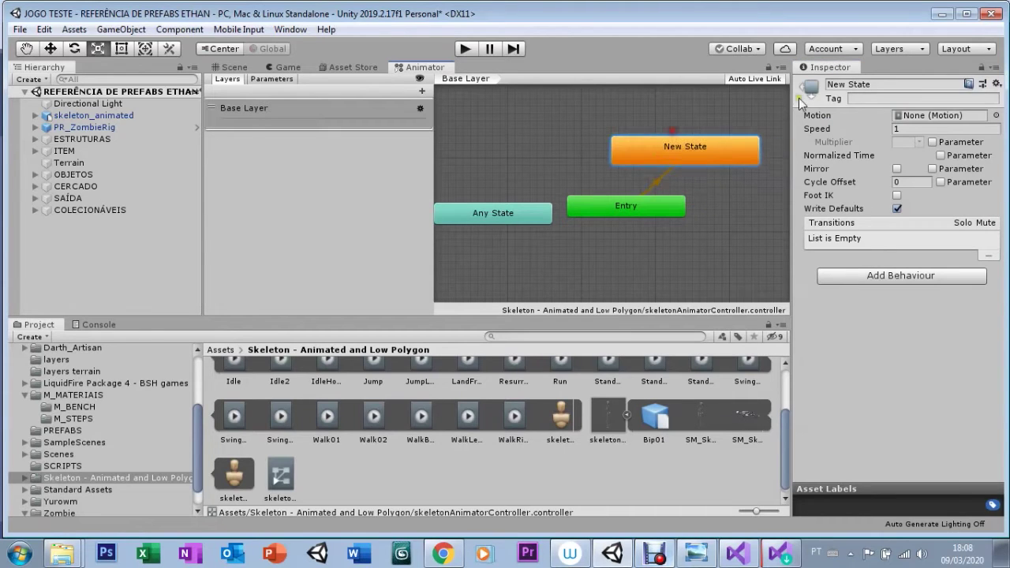
pyautogui.click(855, 84)
pyautogui.write('e')
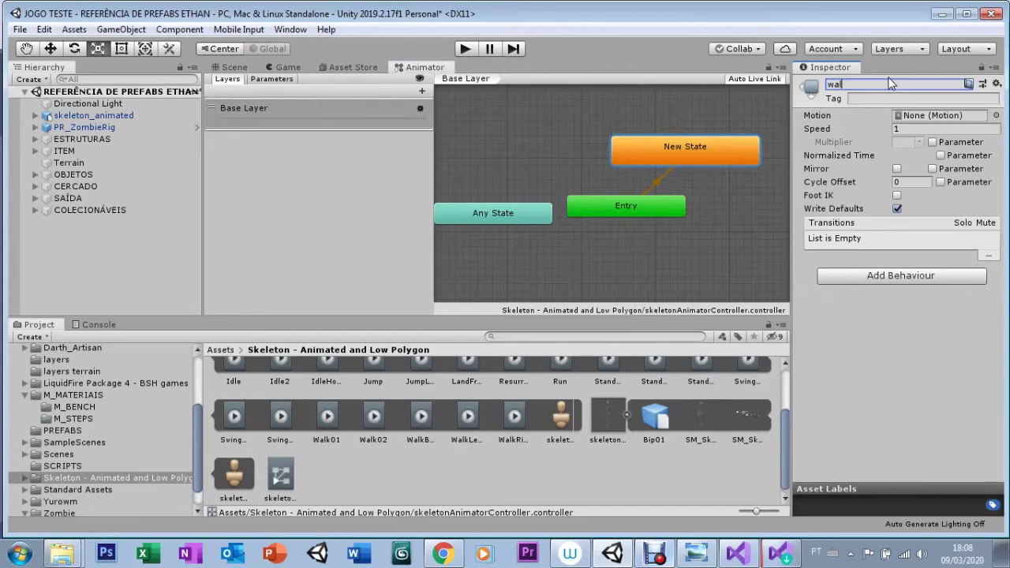
pyautogui.press('Return')
pyautogui.click(327, 456)
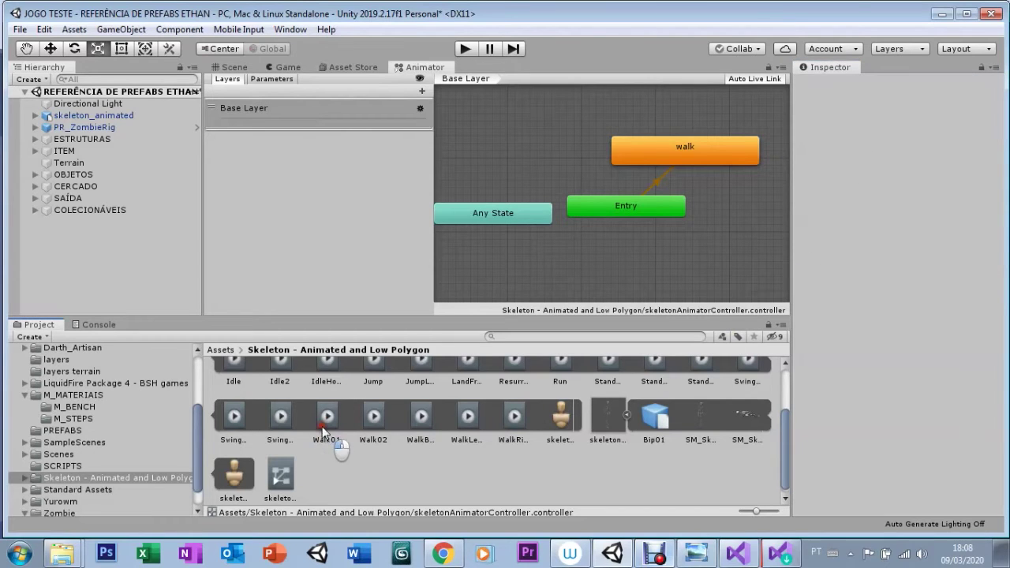
# Assign the Walk01 clip as the walk state's Motion and show Walk01's import settings
pyautogui.click(631, 166)
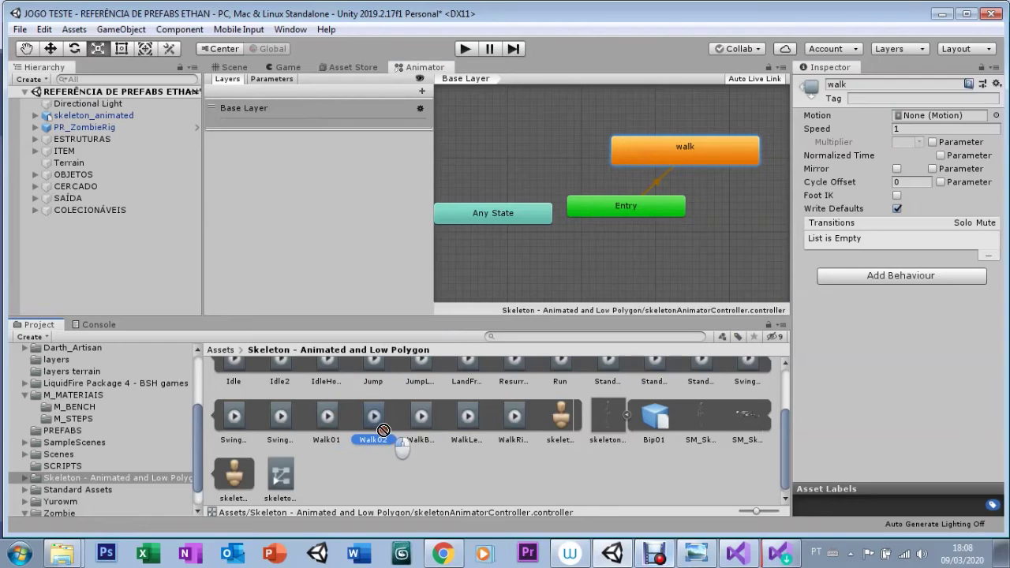
pyautogui.click(327, 418)
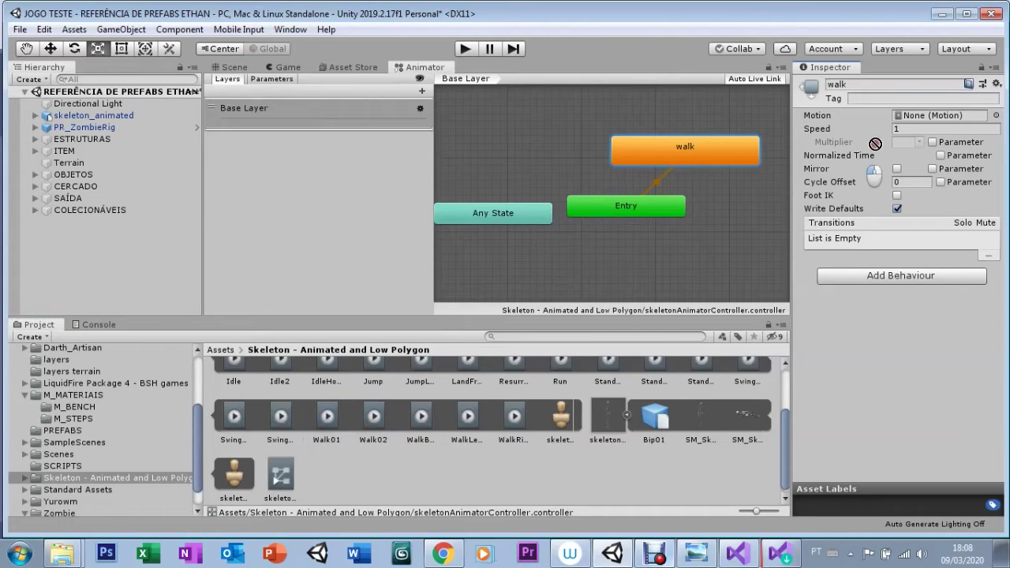
pyautogui.moveTo(481, 448); pyautogui.dragTo(922, 117)
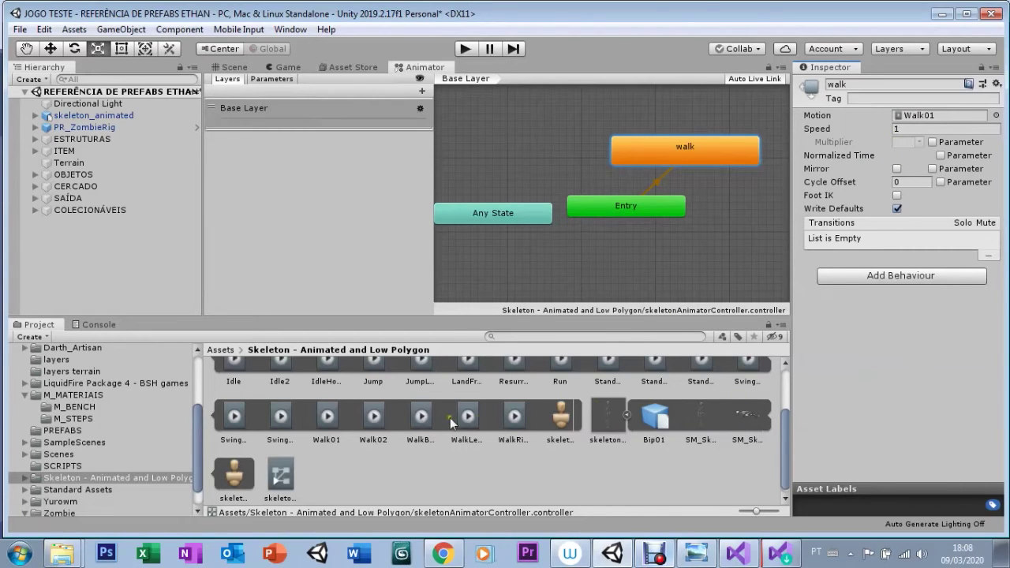
pyautogui.click(323, 430)
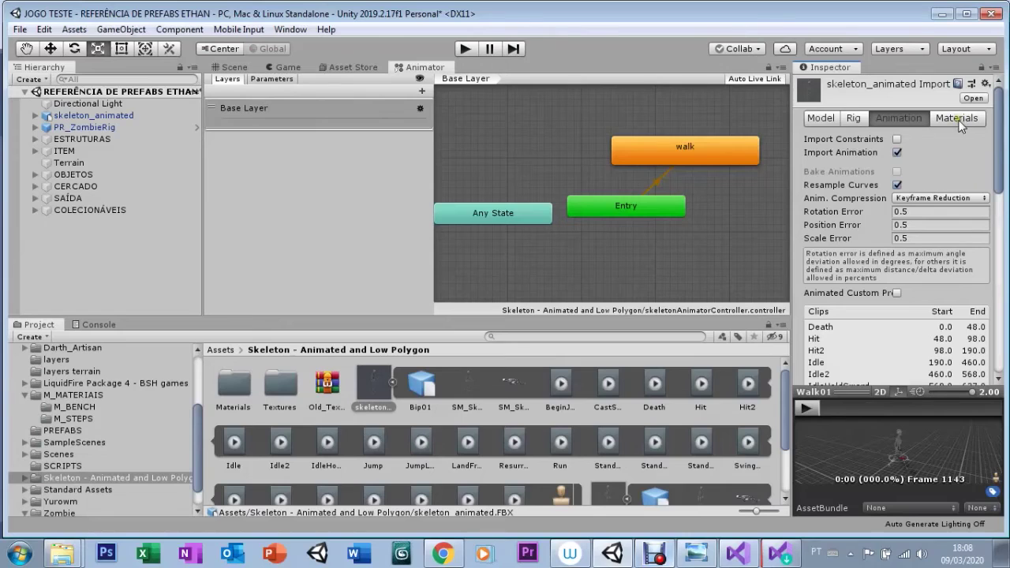
# Turn on Loop Time for the Walk01 clip and apply the import change
pyautogui.moveTo(999, 183); pyautogui.dragTo(999, 355)
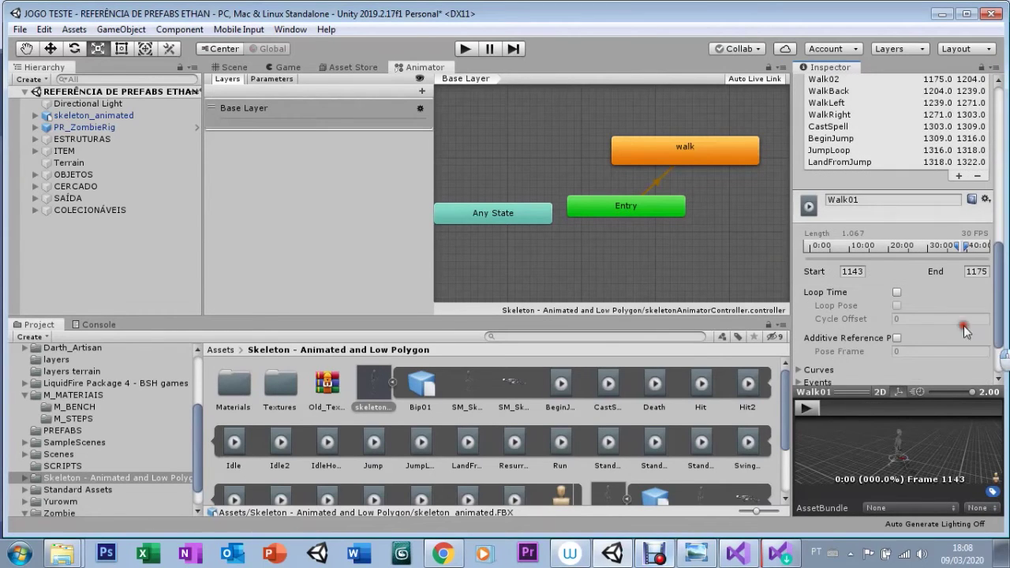
pyautogui.click(895, 257)
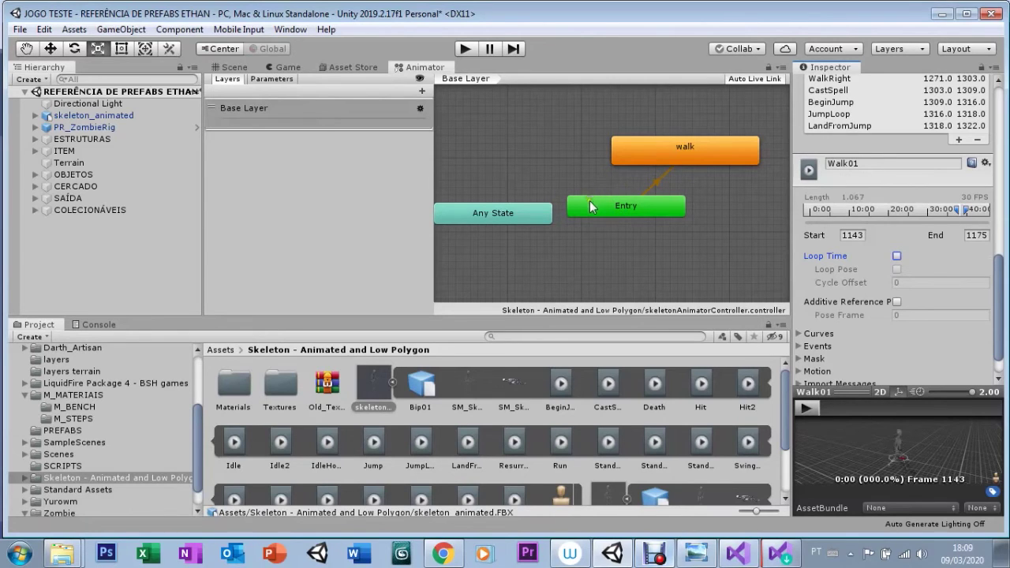
pyautogui.click(892, 268)
pyautogui.click(897, 256)
pyautogui.click(896, 256)
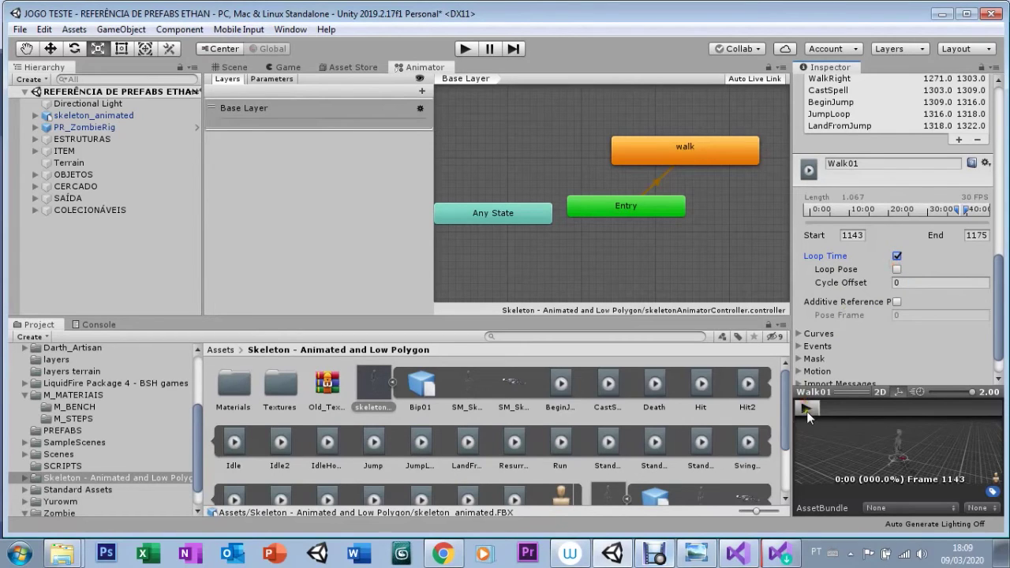
pyautogui.click(807, 392)
pyautogui.click(976, 490)
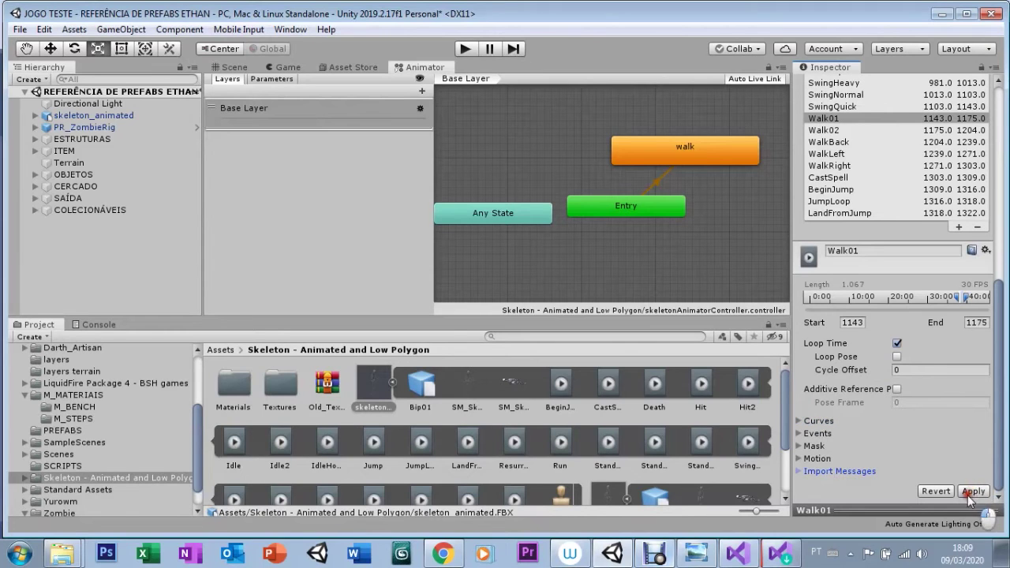
# Review the skeleton_animated import settings, then return to the top-level Assets folder
pyautogui.moveTo(994, 472); pyautogui.dragTo(997, 347)
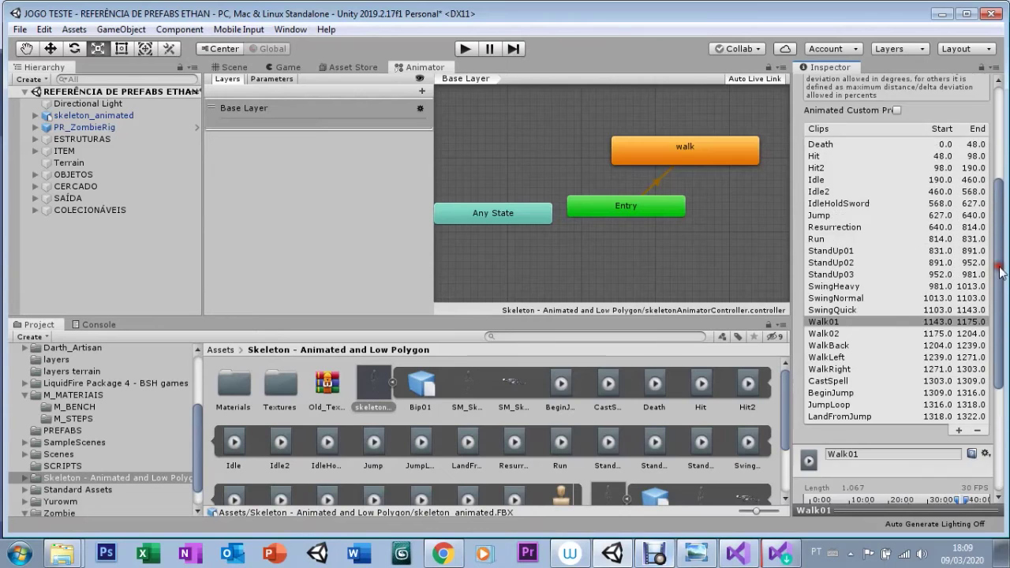
pyautogui.moveTo(998, 347); pyautogui.dragTo(996, 185)
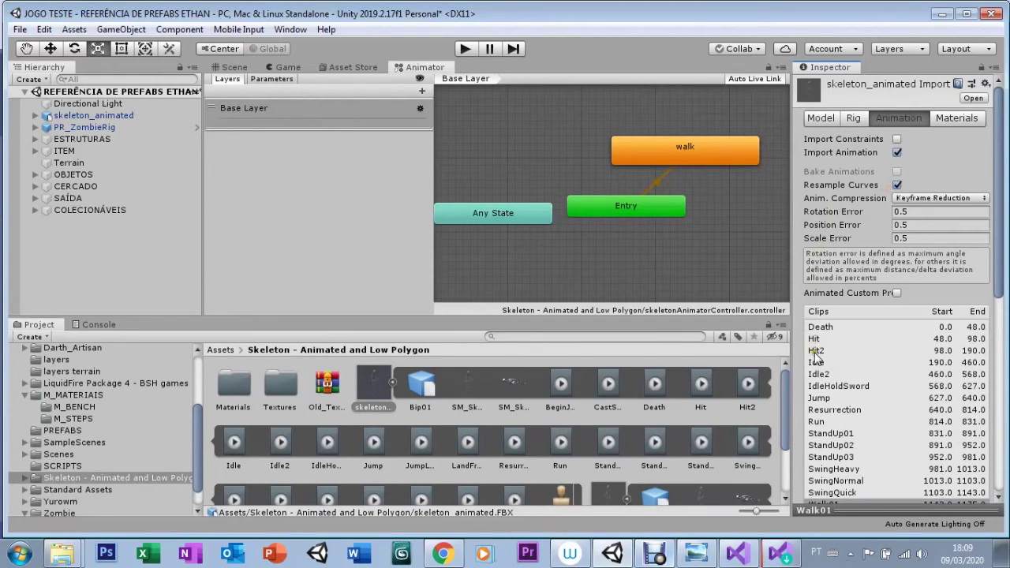
pyautogui.click(998, 344)
pyautogui.click(998, 344)
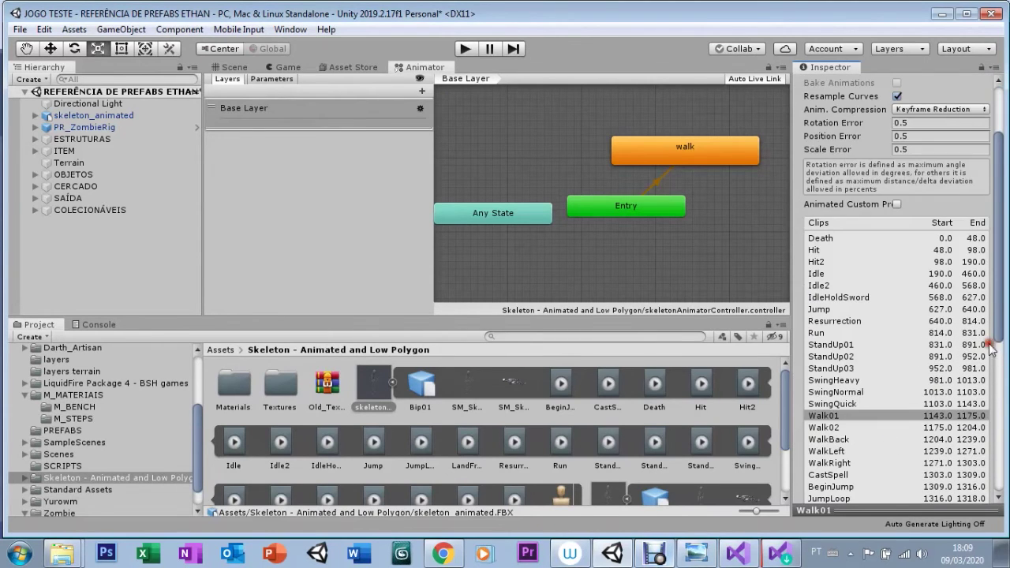
pyautogui.click(998, 344)
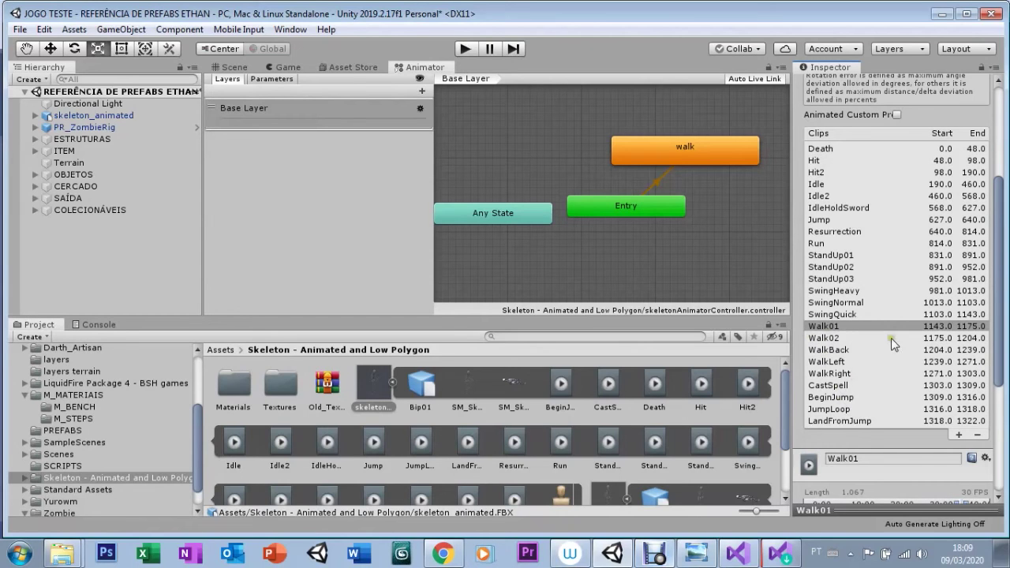
pyautogui.click(995, 210)
pyautogui.moveTo(996, 210); pyautogui.dragTo(997, 156)
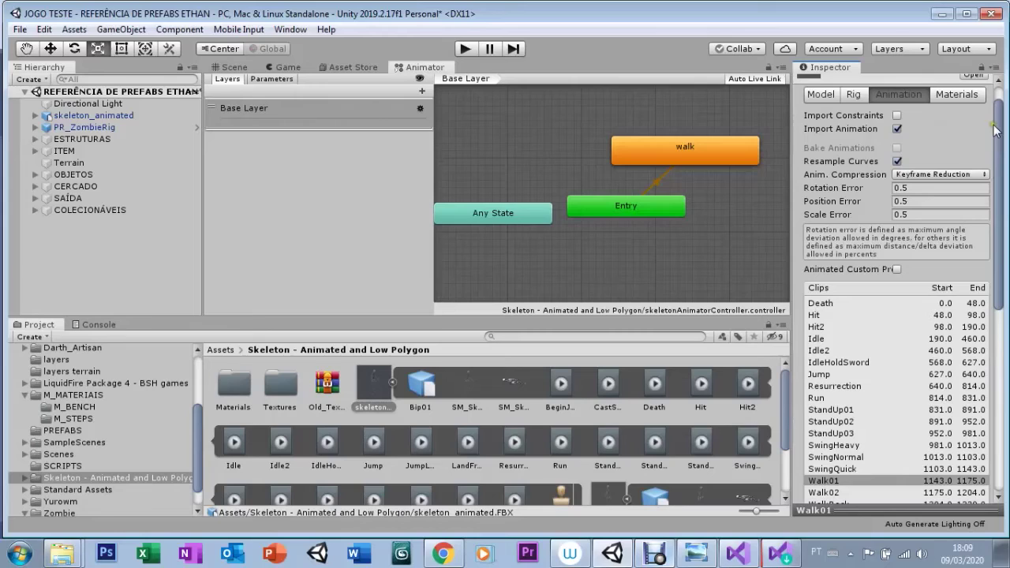
pyautogui.click(993, 91)
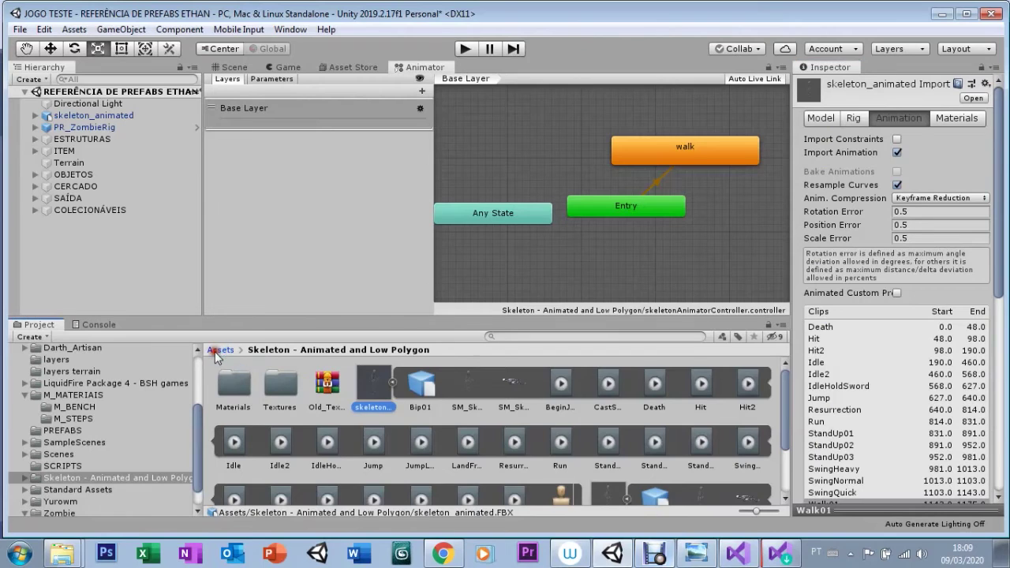
pyautogui.click(219, 352)
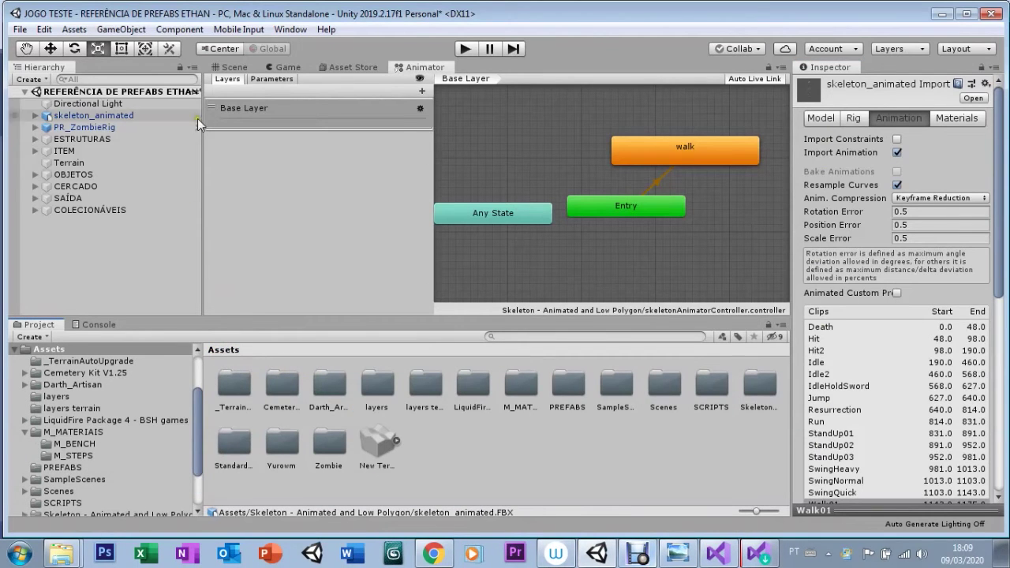
# Move the skeleton beside the player character in the Scene view with the Move tool
pyautogui.click(227, 68)
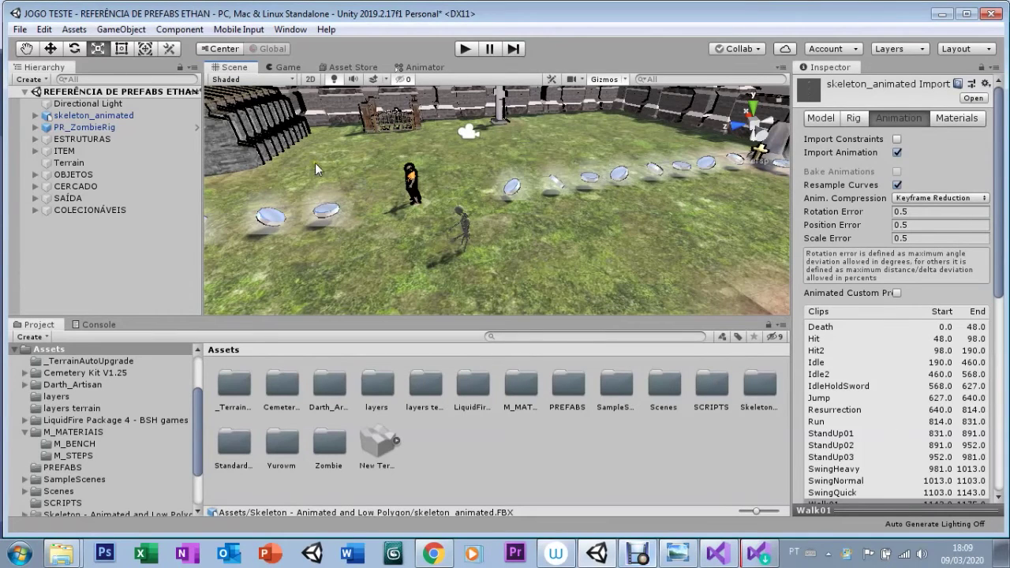
pyautogui.click(459, 229)
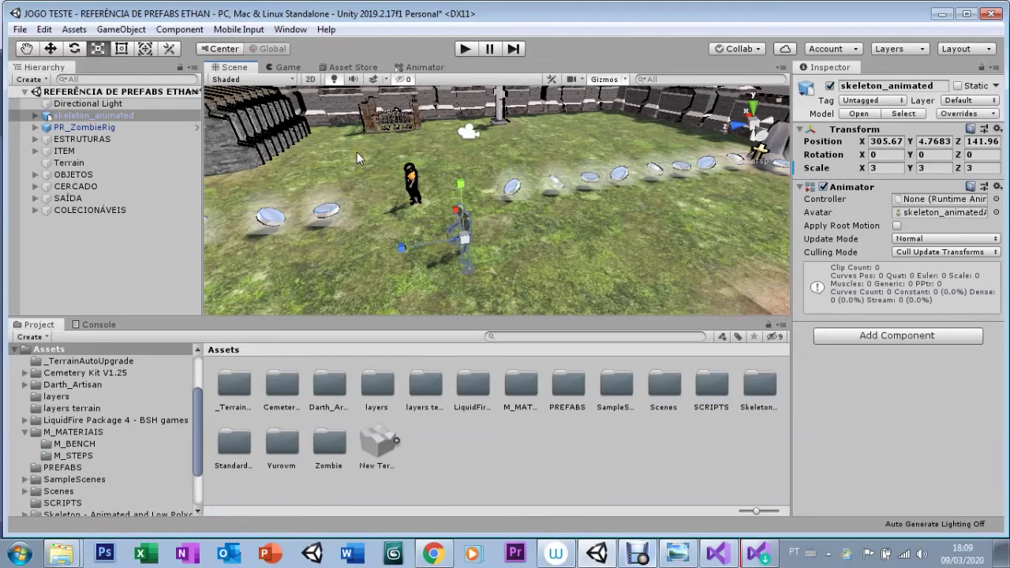
pyautogui.press('w')
pyautogui.moveTo(408, 251)
pyautogui.mouseDown()
pyautogui.moveTo(362, 233)
pyautogui.moveTo(374, 137)
pyautogui.mouseUp()
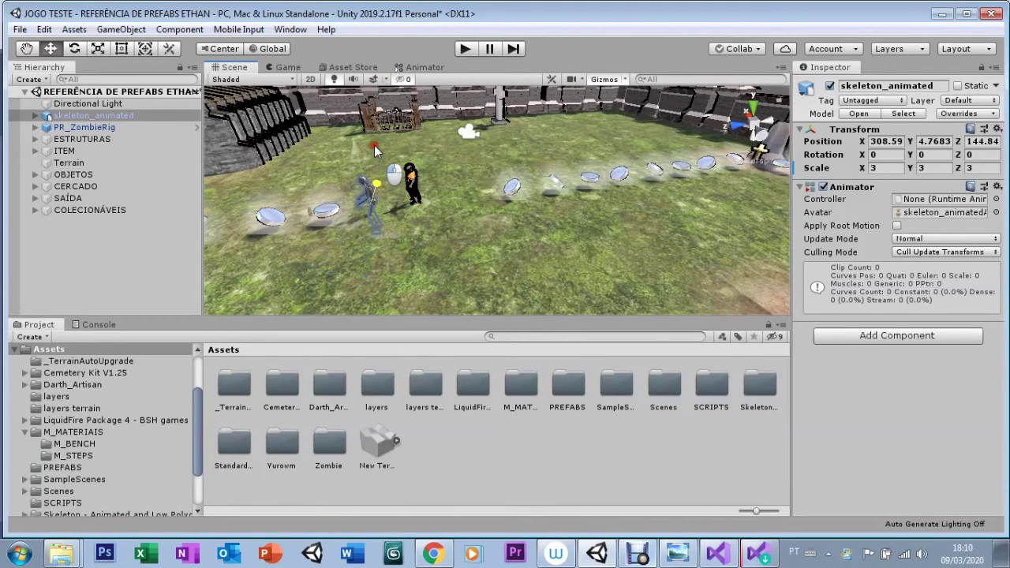
pyautogui.moveTo(374, 137); pyautogui.dragTo(382, 134)
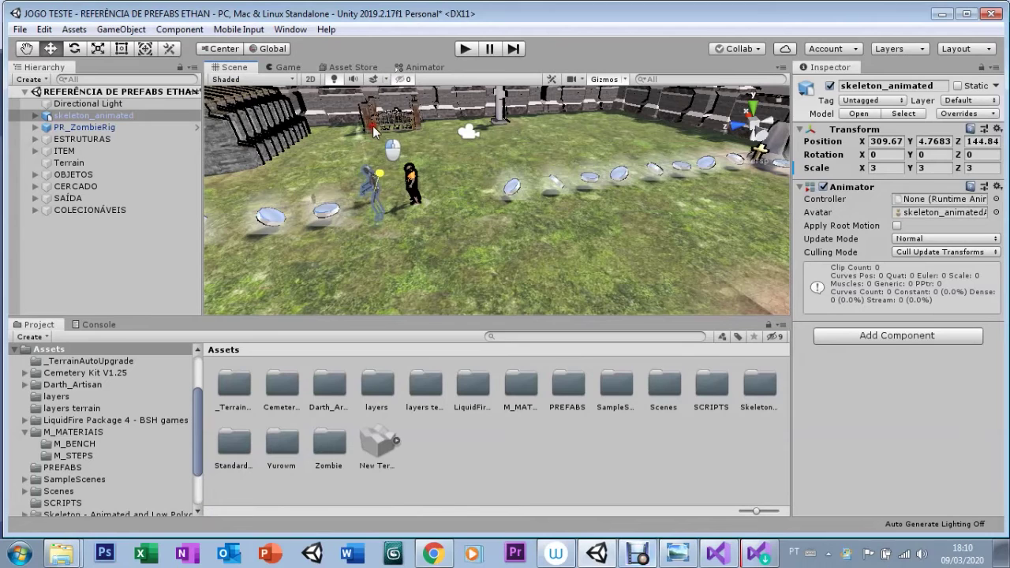
# Lower the skeleton onto the ground at X 309.63, Y 0.74, Z 144.84 and check it in Game view
pyautogui.click(280, 68)
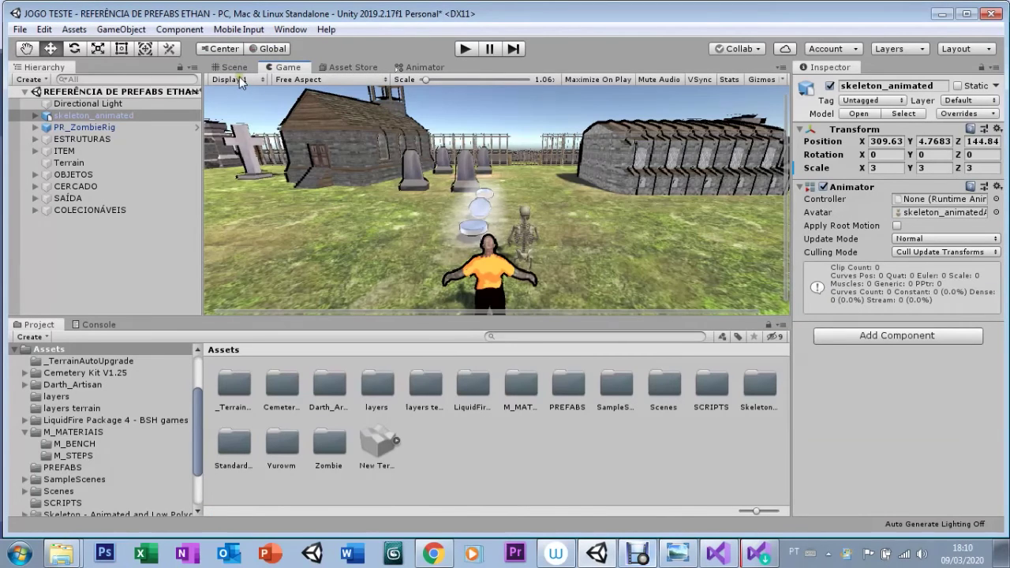
pyautogui.click(232, 68)
pyautogui.moveTo(359, 141); pyautogui.dragTo(347, 122)
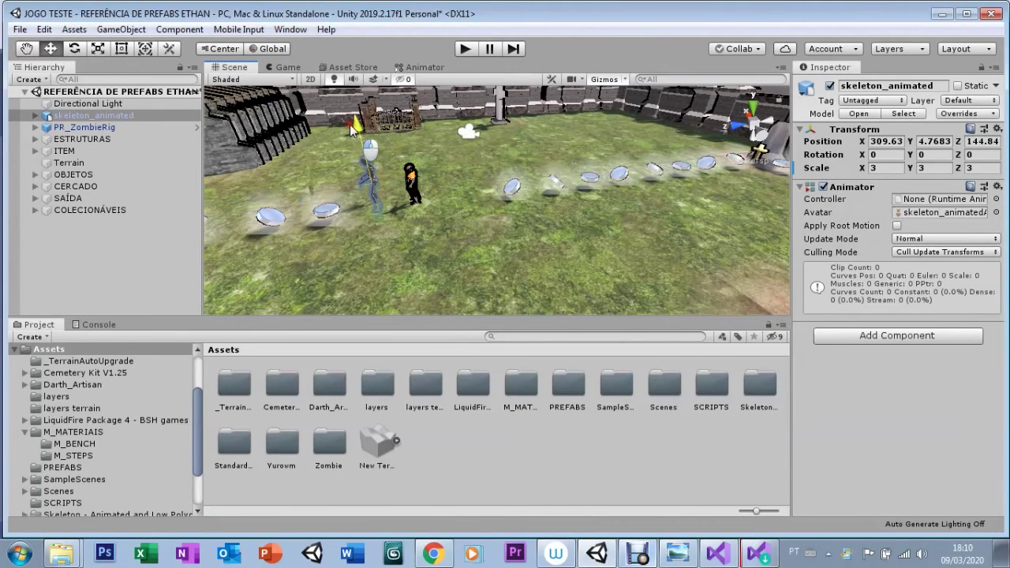
pyautogui.click(280, 68)
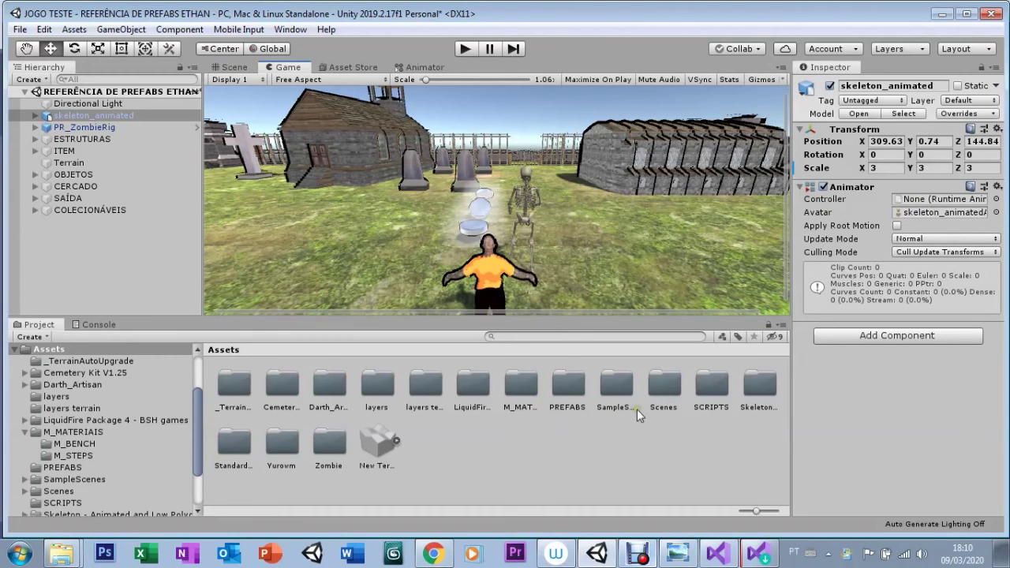
# Assign skeletonAnimatorController to the scene skeleton's Animator Controller field and enter Play mode
pyautogui.doubleClick(765, 394)
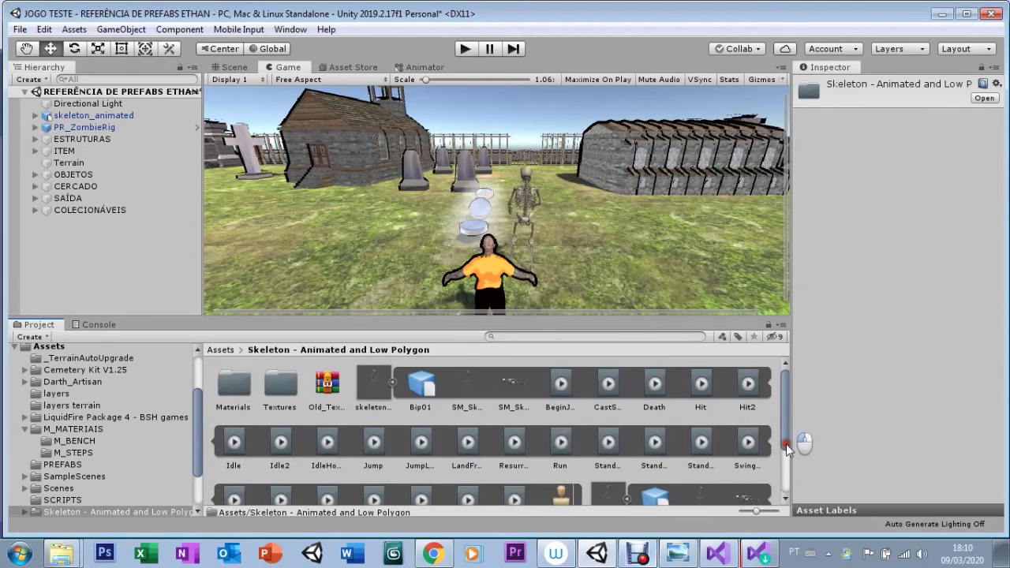
pyautogui.moveTo(784, 420); pyautogui.dragTo(786, 485)
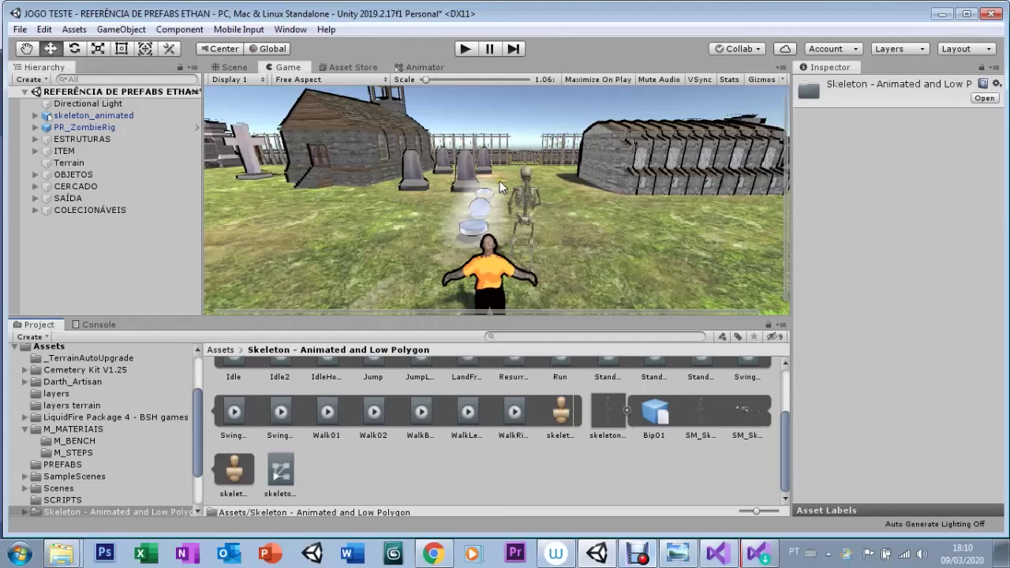
pyautogui.click(228, 67)
pyautogui.click(366, 158)
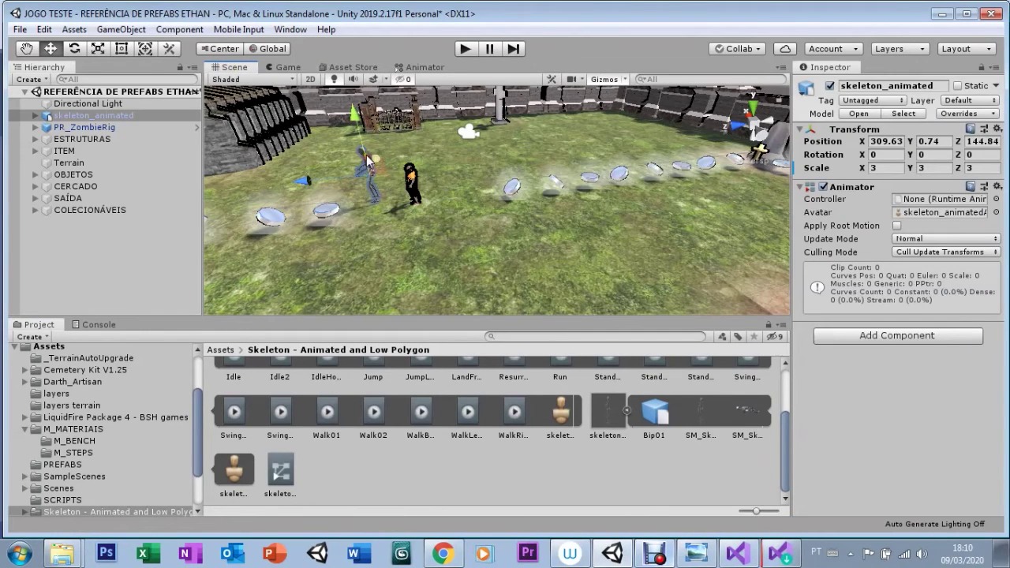
pyautogui.press('f')
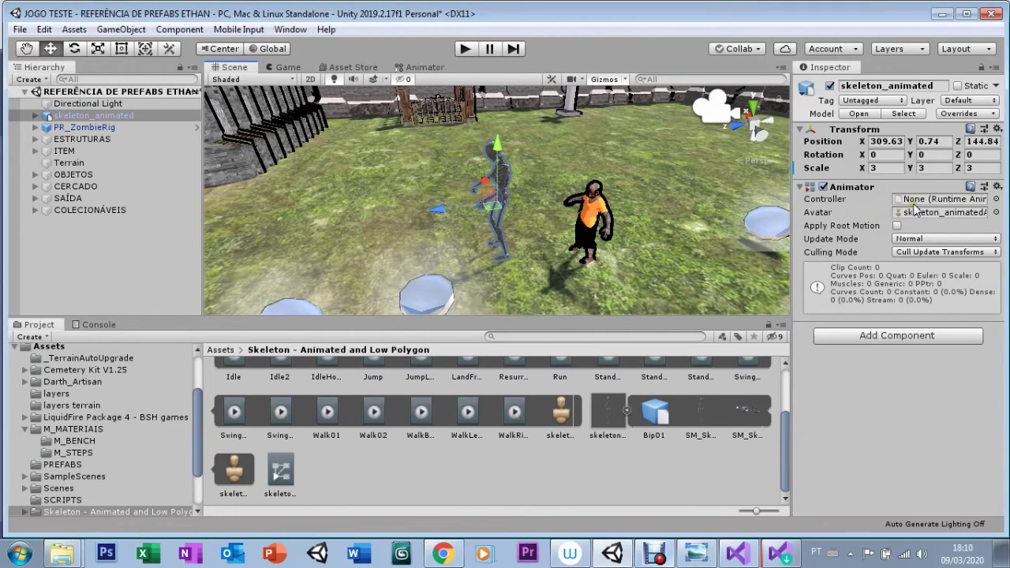
pyautogui.moveTo(280, 471)
pyautogui.mouseDown()
pyautogui.moveTo(608, 424)
pyautogui.moveTo(922, 206)
pyautogui.mouseUp()
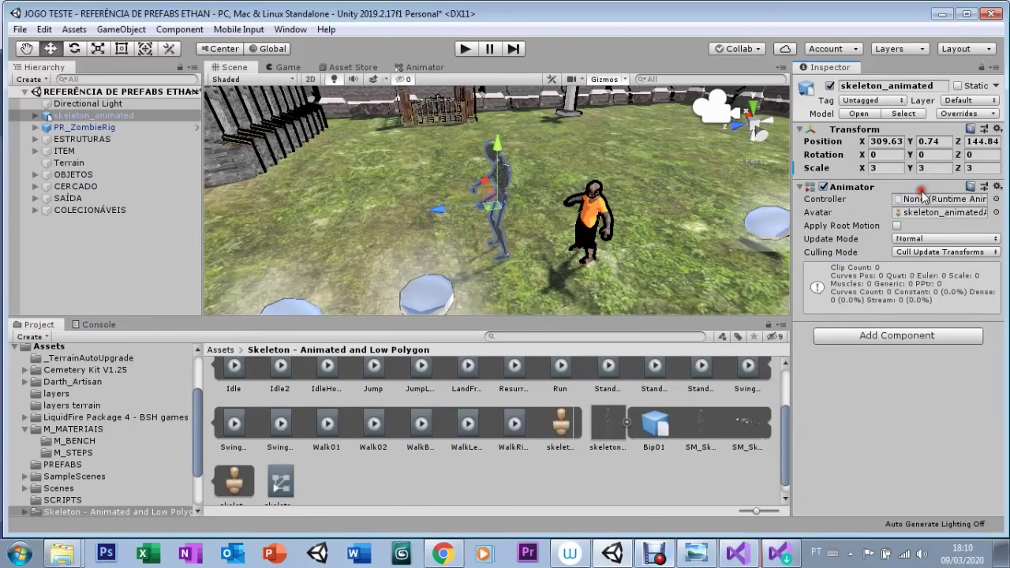
pyautogui.moveTo(282, 491); pyautogui.dragTo(917, 206)
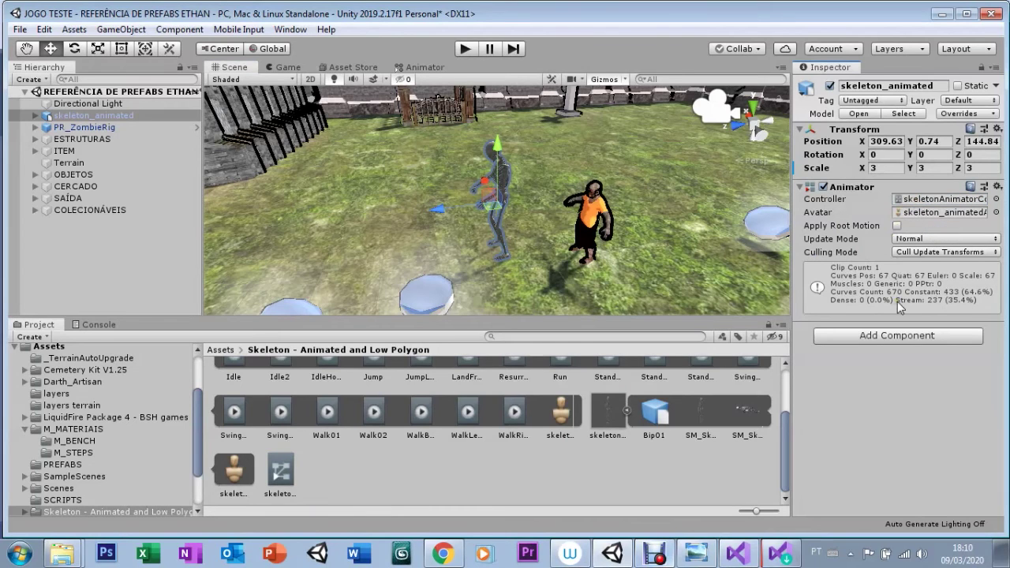
pyautogui.click(464, 50)
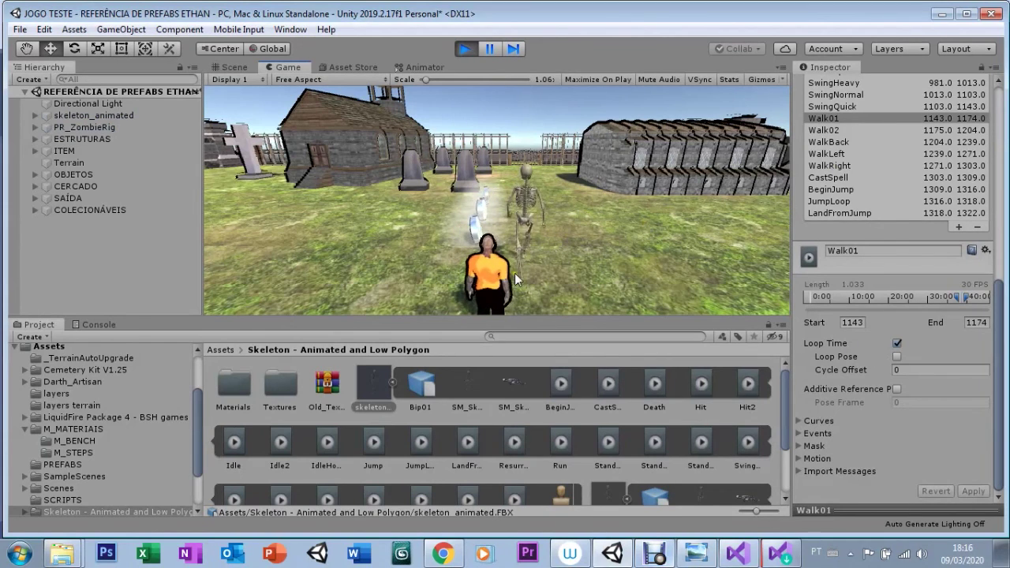
# Stop Play mode after watching the walk cycle and scroll the Inspector back to the top
pyautogui.click(463, 50)
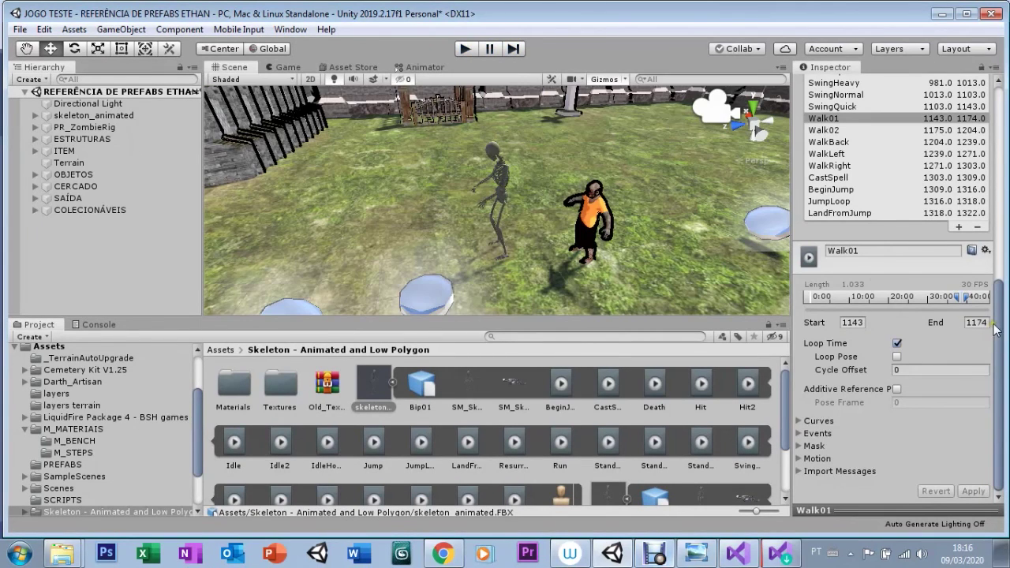
pyautogui.moveTo(997, 257); pyautogui.dragTo(998, 153)
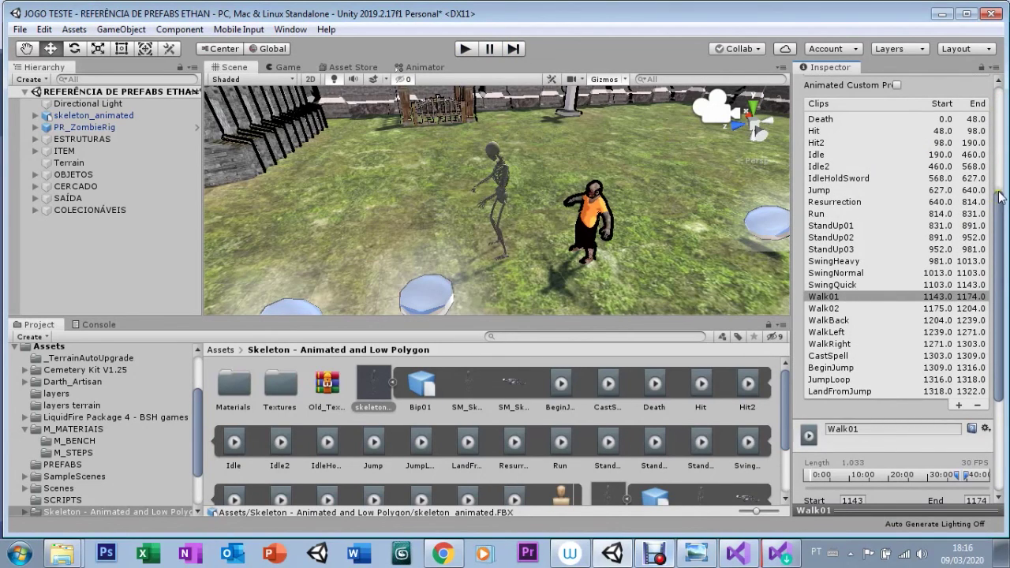
pyautogui.moveTo(999, 197); pyautogui.dragTo(994, 114)
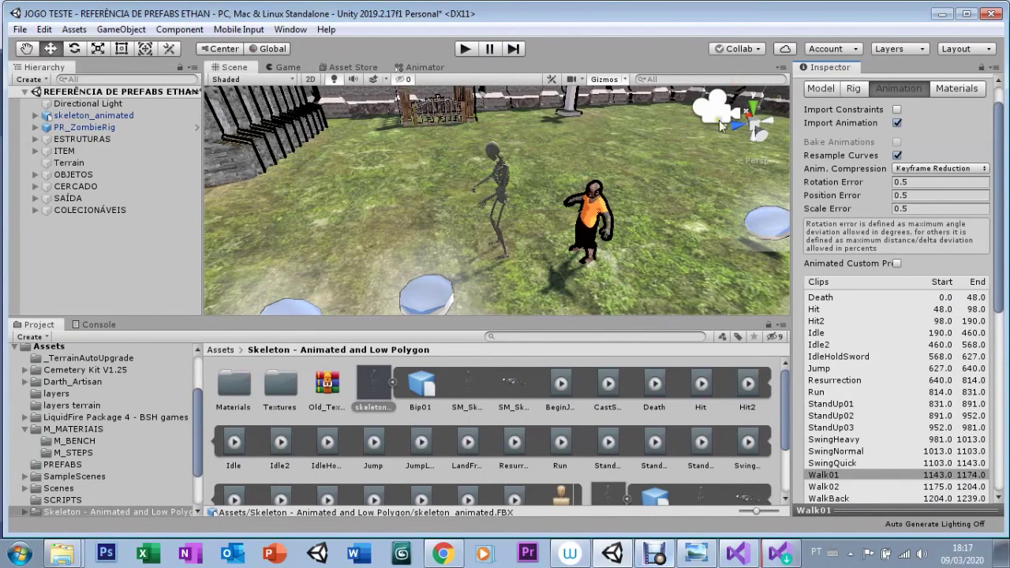